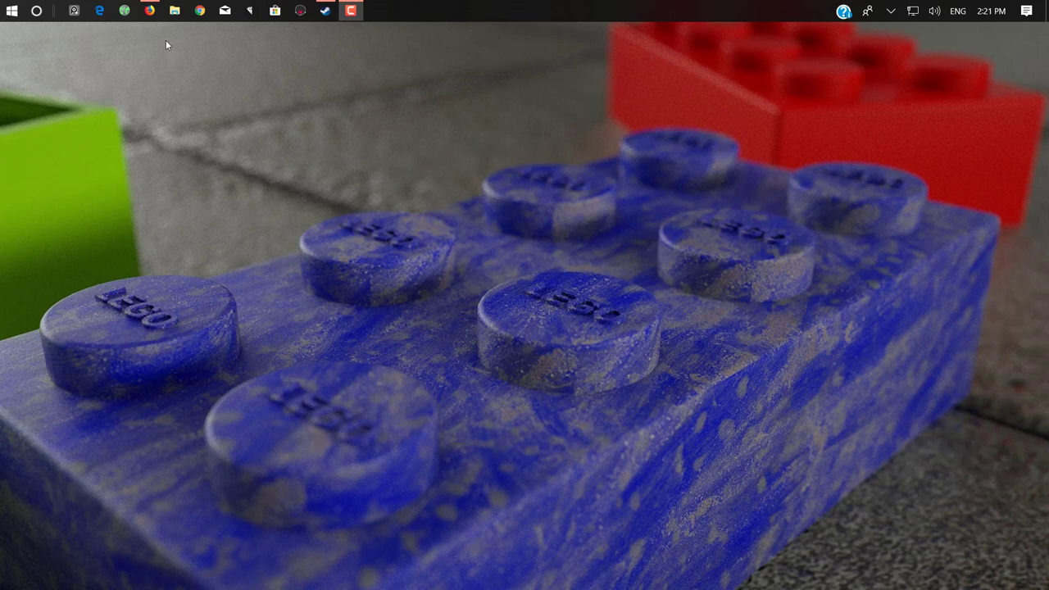
Bring the Firefox window with the Godzilla 3d model page back into view
mouse_move(149, 6)
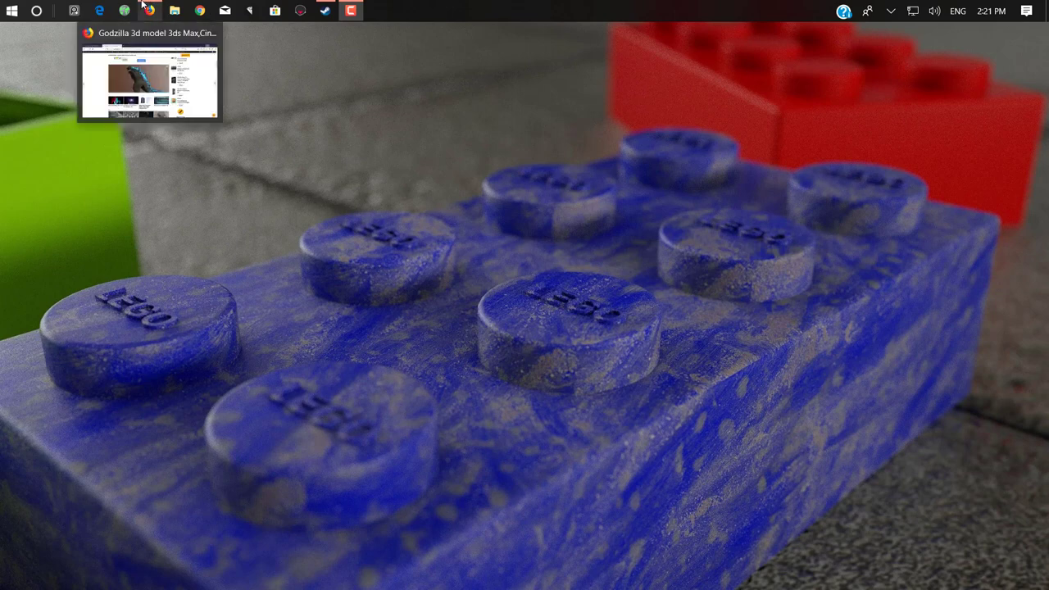
Rotate the Godzilla model in the post's embedded viewer, then go to the Add Plugins page
click(144, 5)
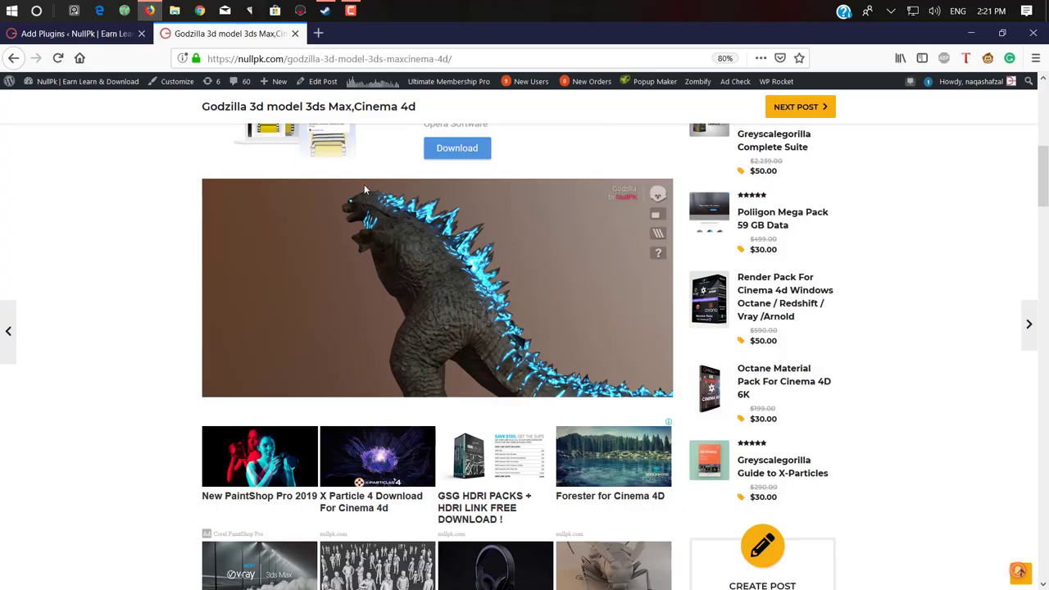
scroll(152, 234, up, 3)
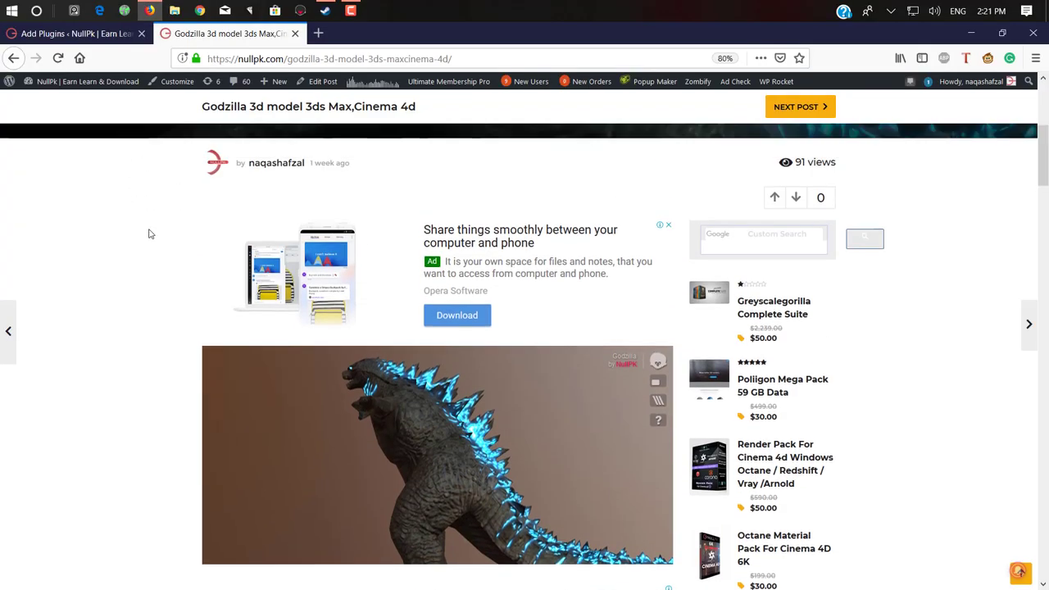
scroll(149, 232, down, 2)
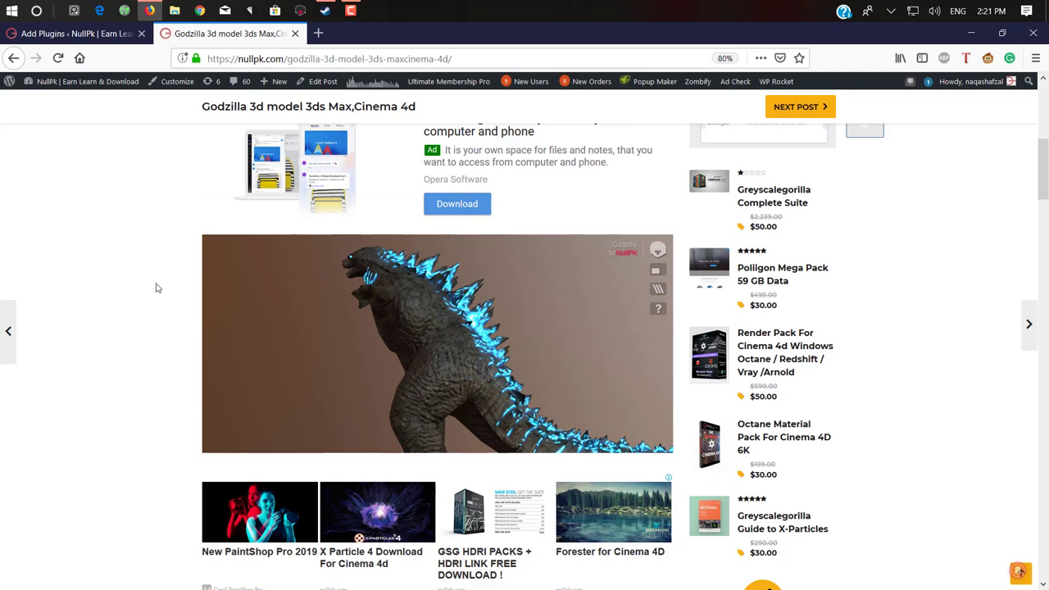
drag(360, 274, 182, 344)
drag(398, 325, 440, 258)
scroll(440, 258, down, 1)
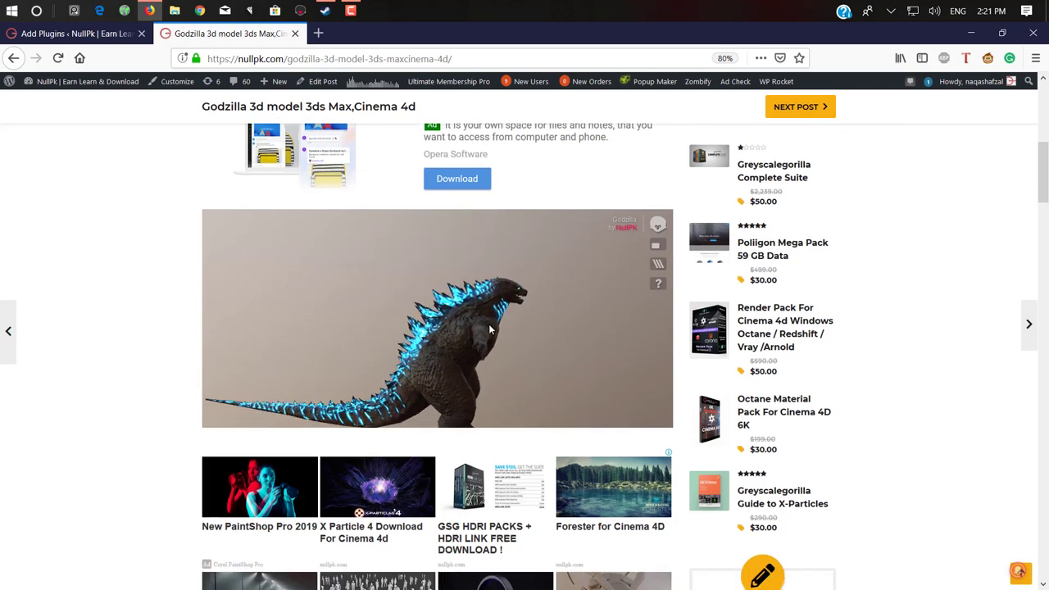
scroll(412, 290, up, 5)
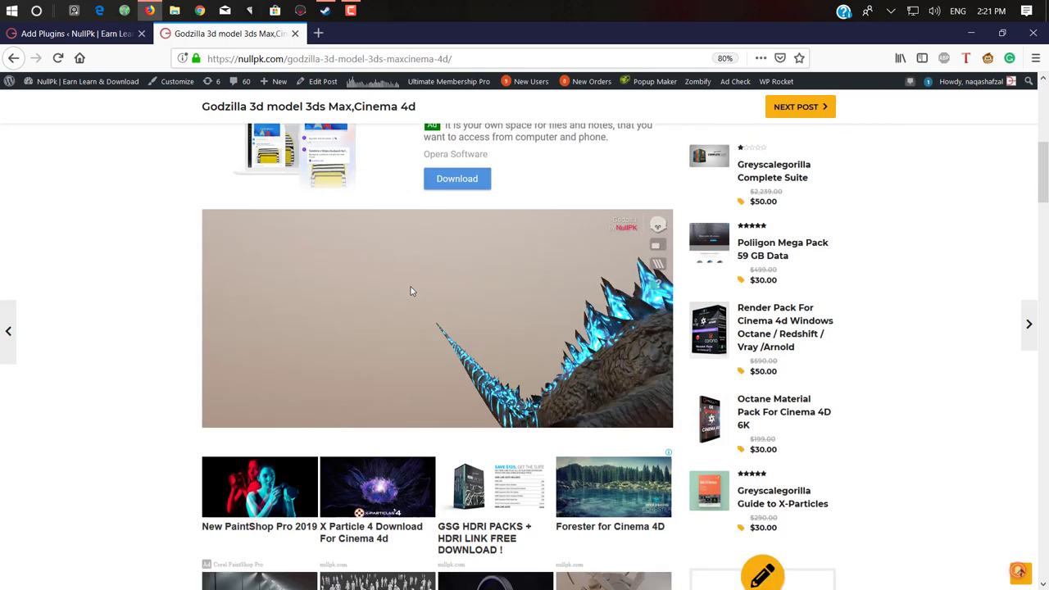
scroll(494, 304, down, 3)
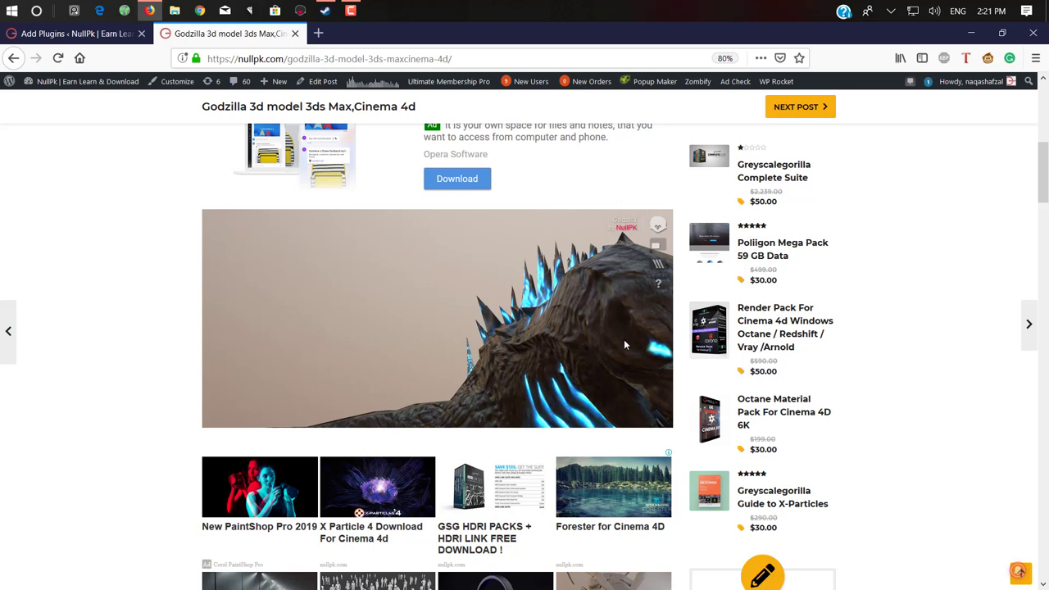
drag(624, 339, 304, 241)
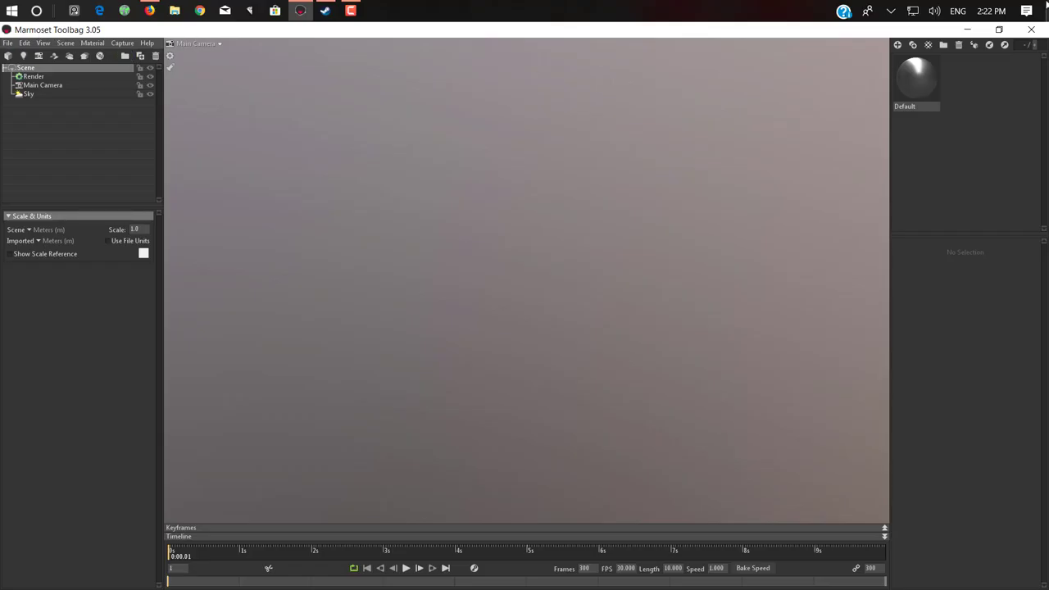
click(967, 29)
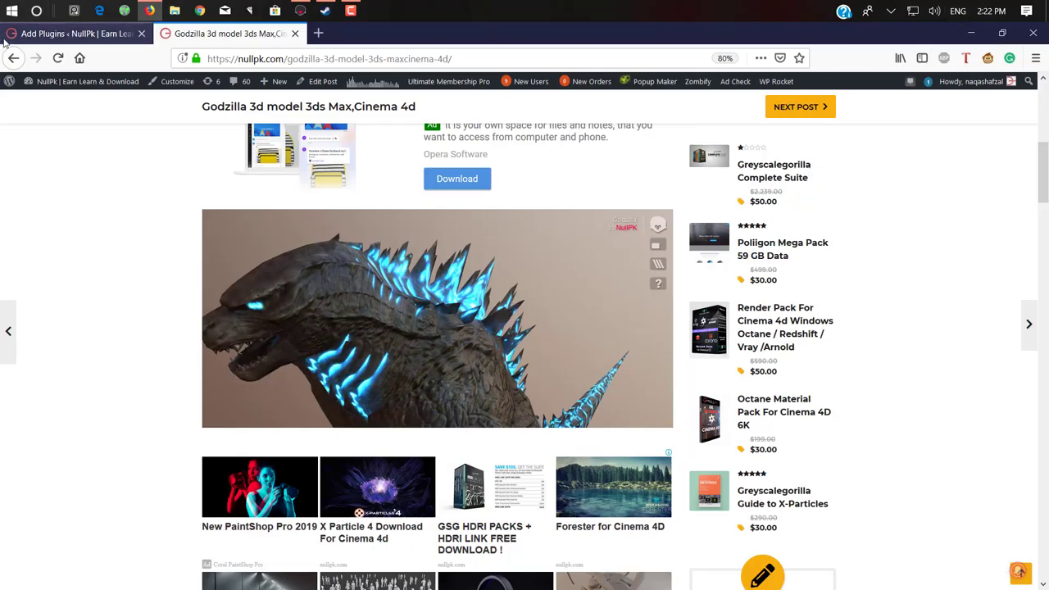
click(90, 37)
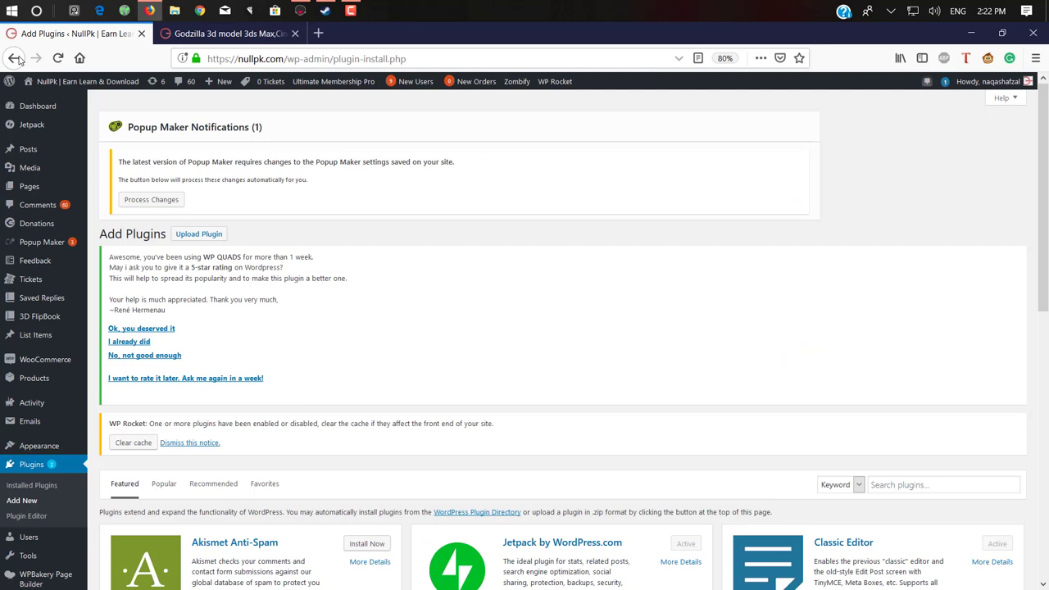
Search plugins for 'marmoset', confirm Marmoset Viewer shows Active, and return to Toolbag
scroll(33, 335, down, 3)
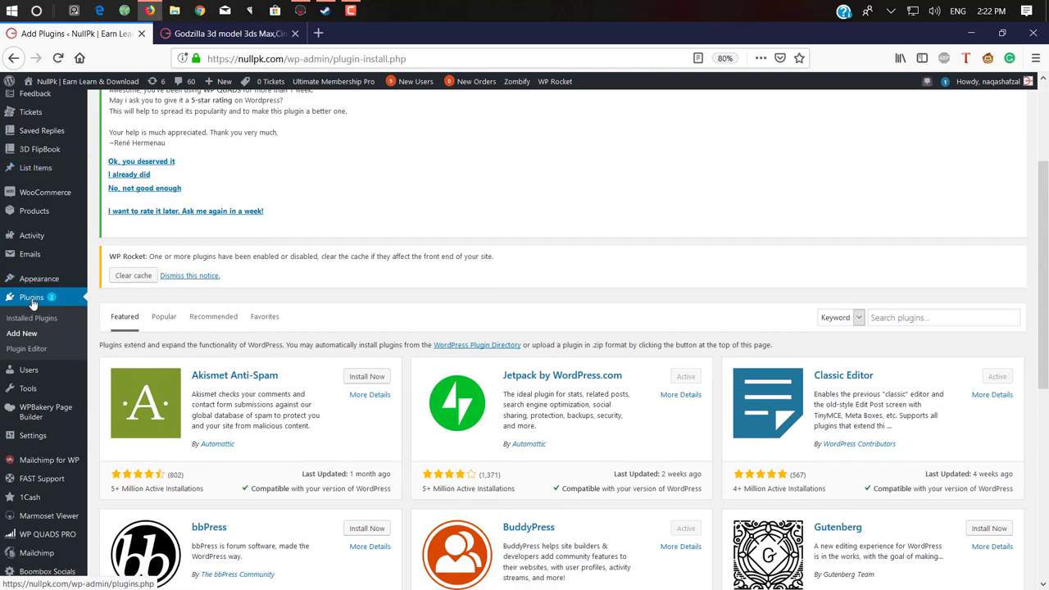
click(965, 319)
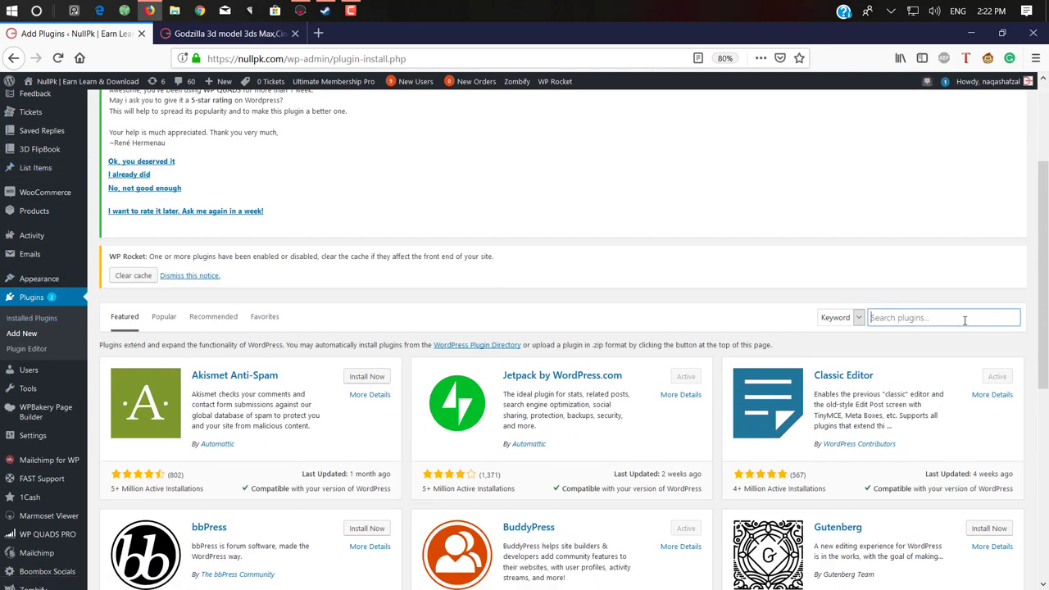
text(marmoset)
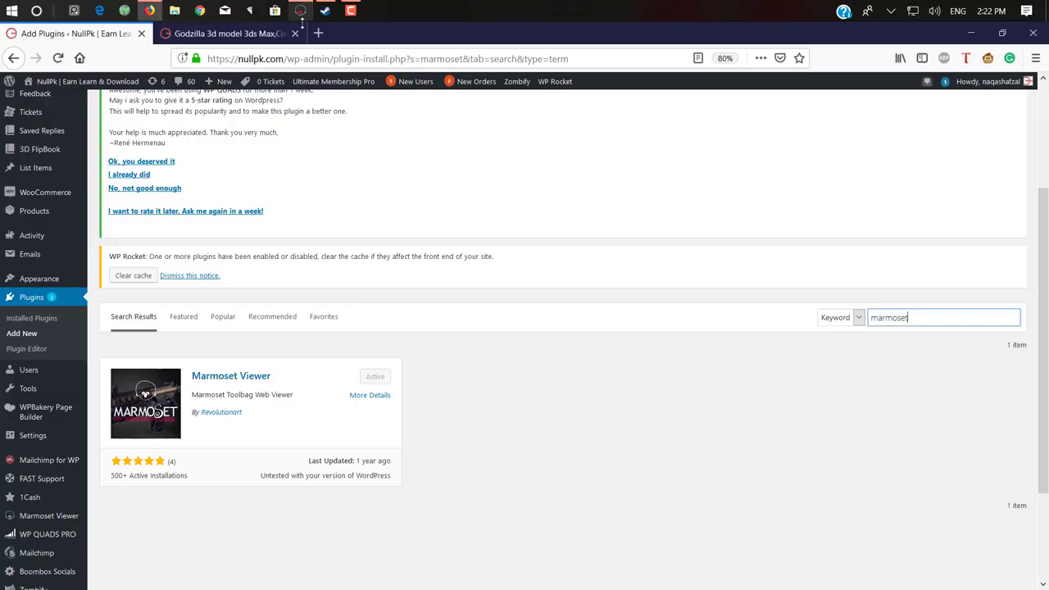
click(300, 10)
Bring Marmoset Toolbag forward and import the Wolf_snake_2_small_platform model
key(super)
click(300, 10)
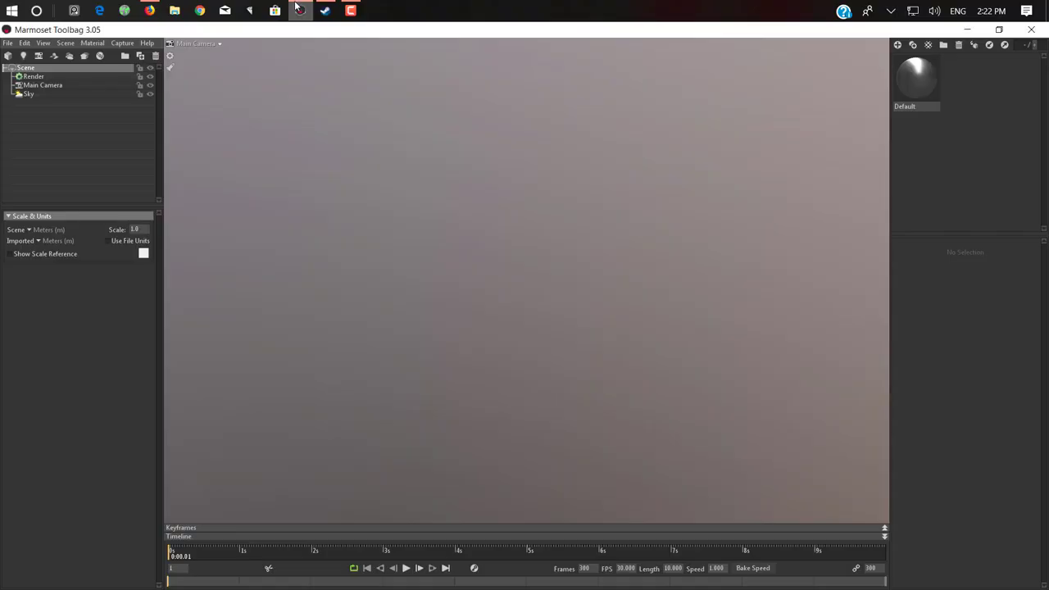
click(300, 10)
click(300, 9)
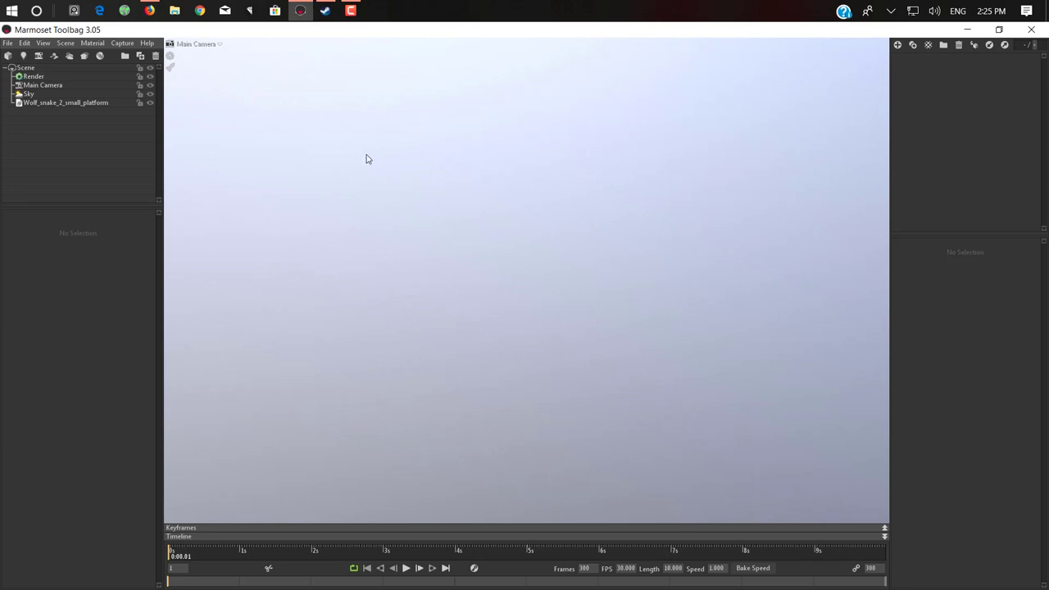
click(9, 55)
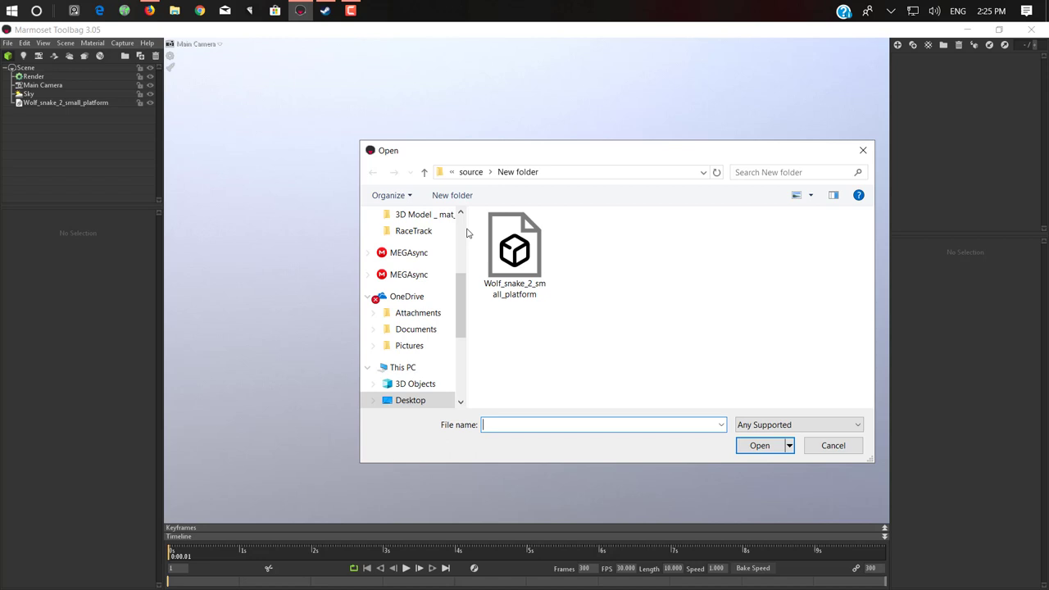
click(506, 254)
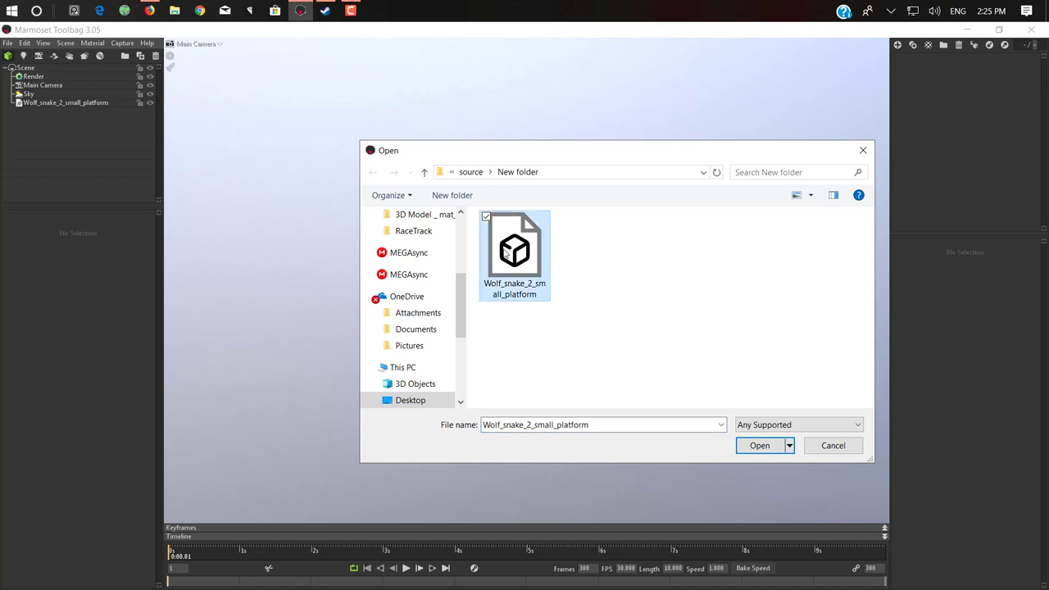
double_click(506, 254)
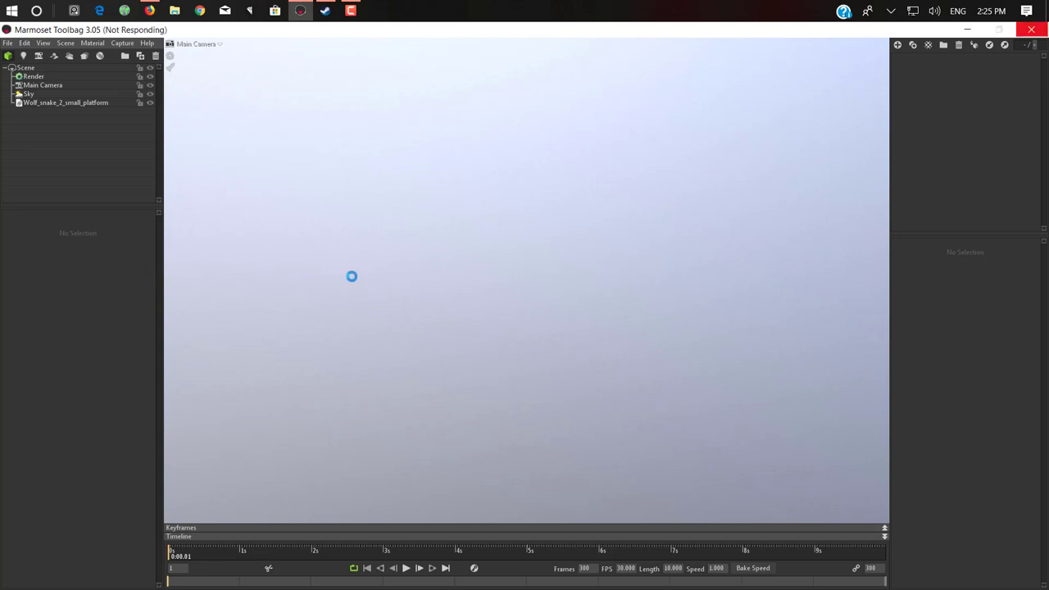
Select the snake-on-bark mesh, orbit around it, pick its texture material and zoom in
click(469, 216)
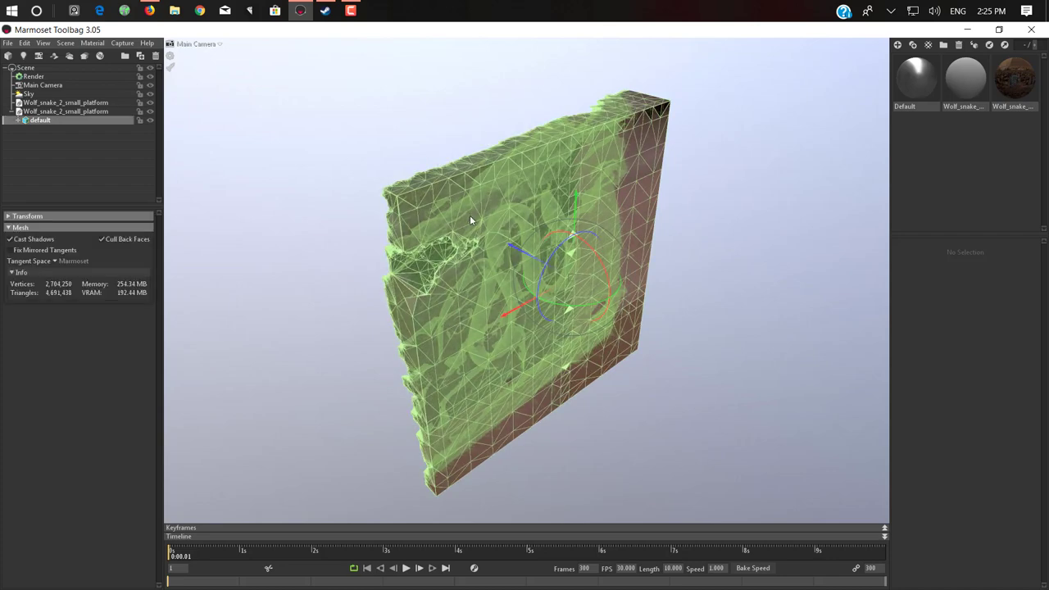
drag(496, 218, 582, 239)
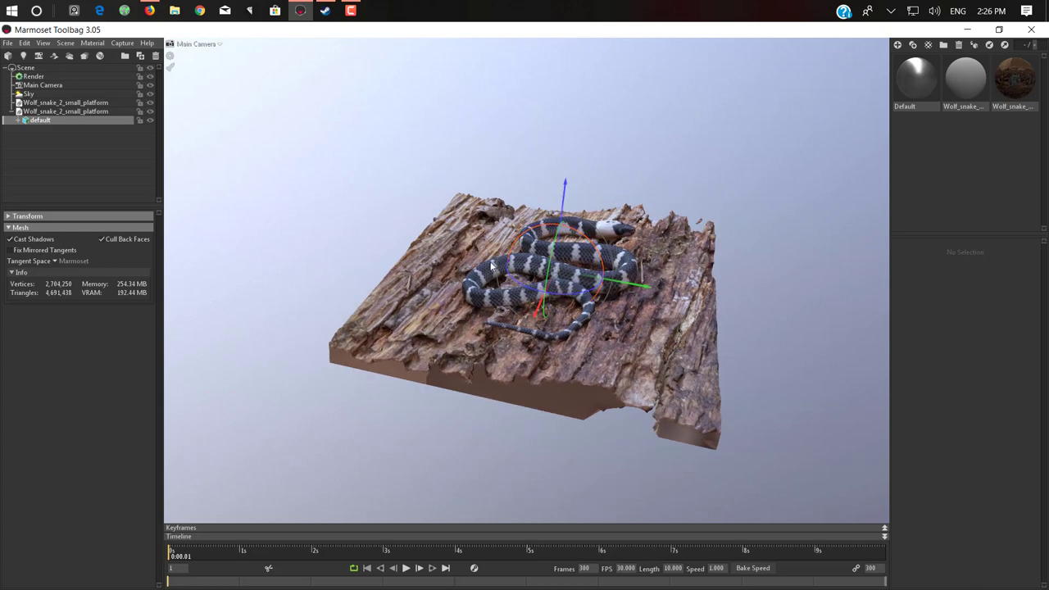
ctrl+click(592, 378)
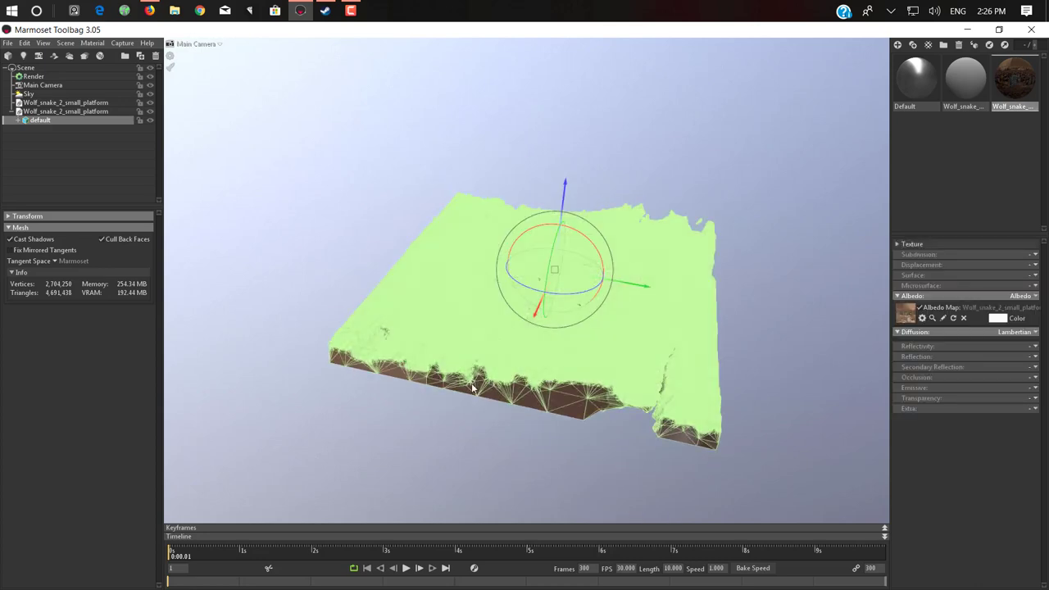
drag(592, 379, 558, 342)
scroll(513, 313, up, 5)
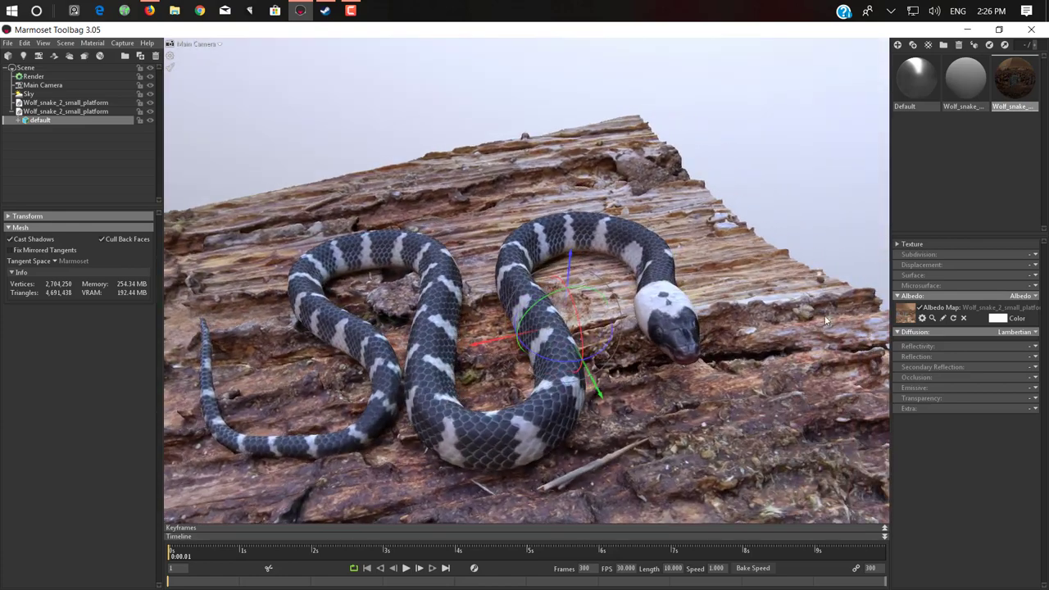
Open the albedo texture picker, cancel it, and orbit around the snake
click(902, 316)
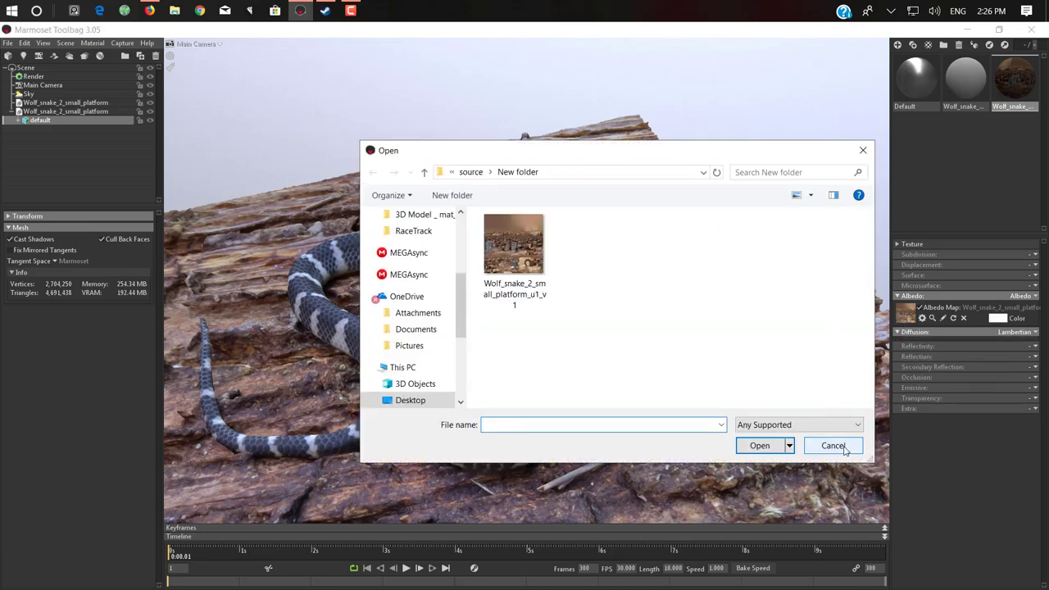
click(832, 445)
drag(632, 379, 830, 361)
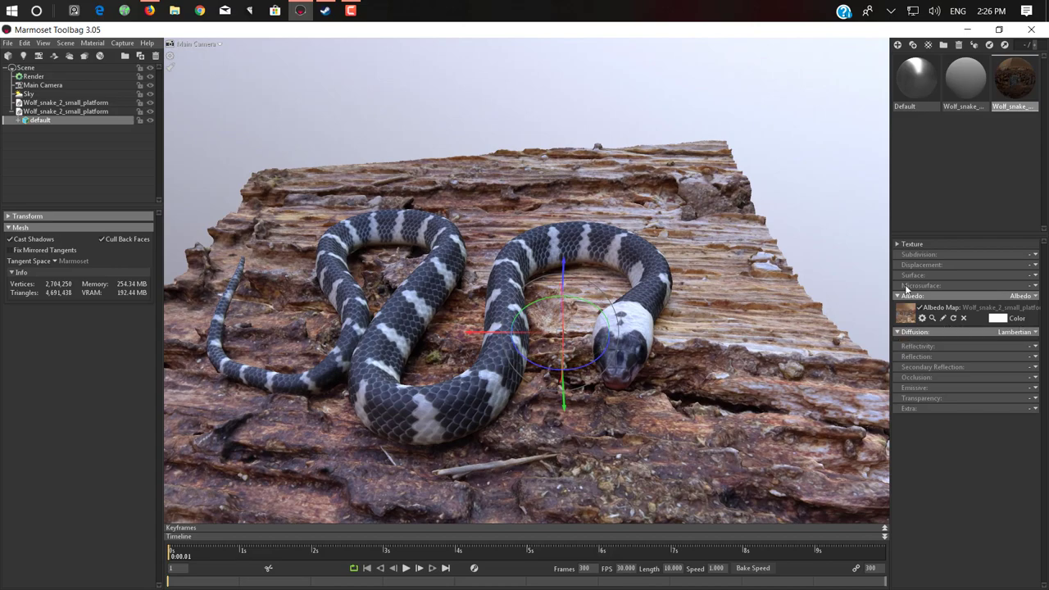
drag(594, 350, 688, 335)
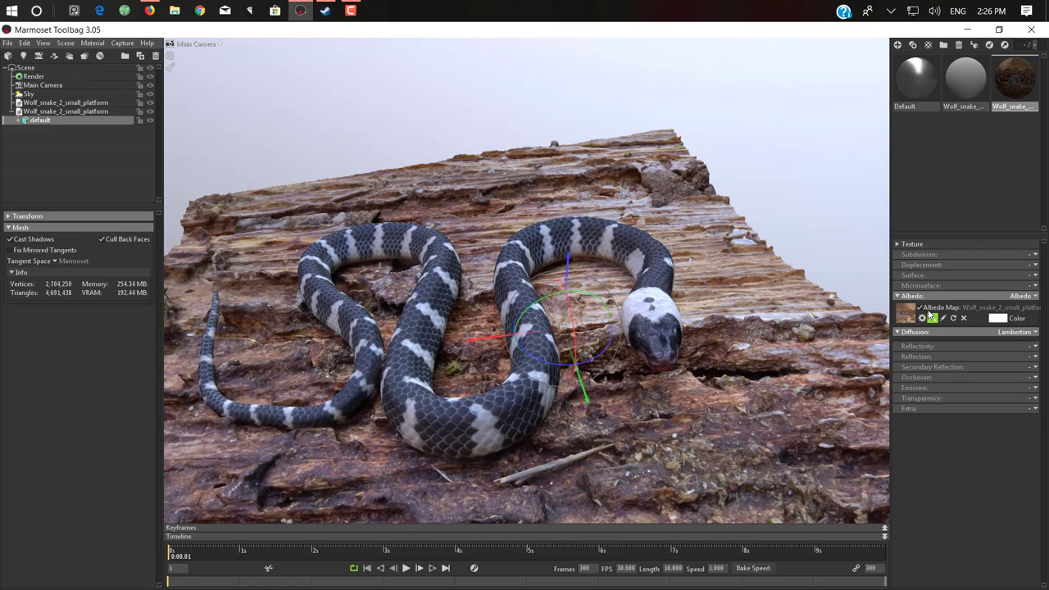
Toggle Albedo Map off and back on to confirm the colouring, then open File > Export
click(919, 307)
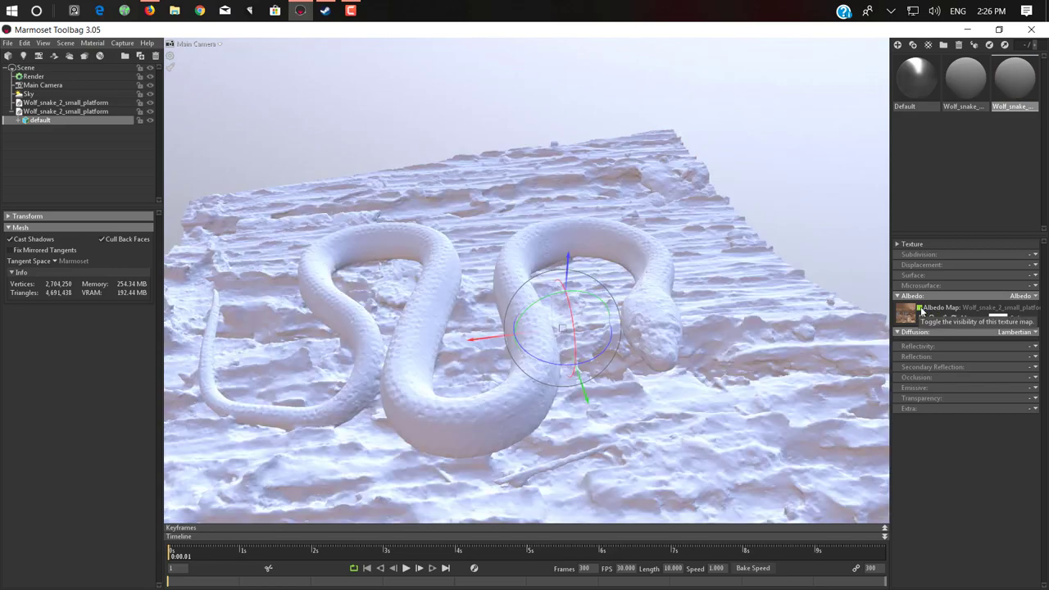
click(919, 307)
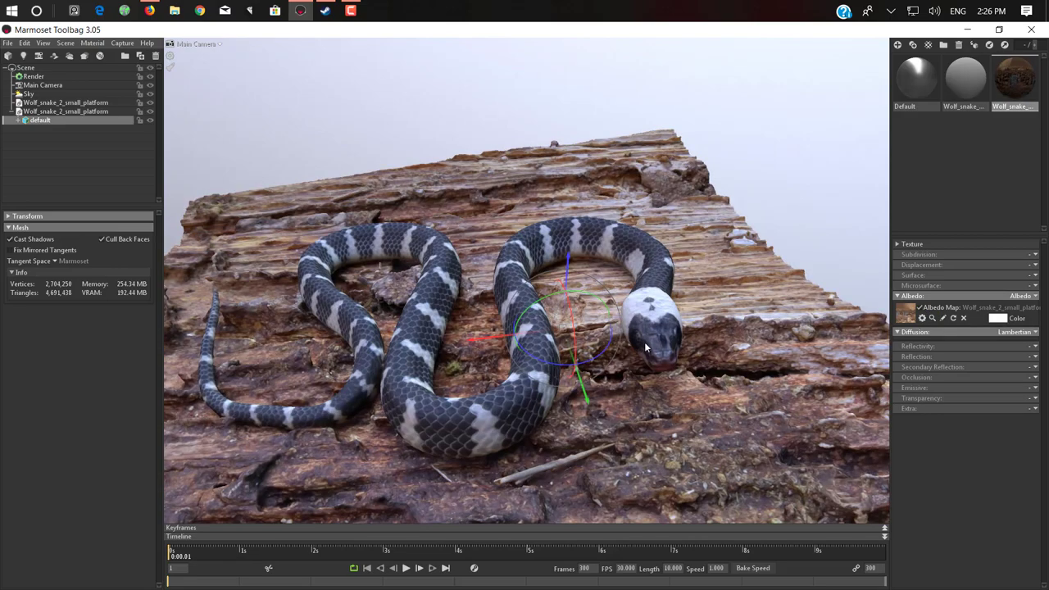
drag(644, 342, 607, 315)
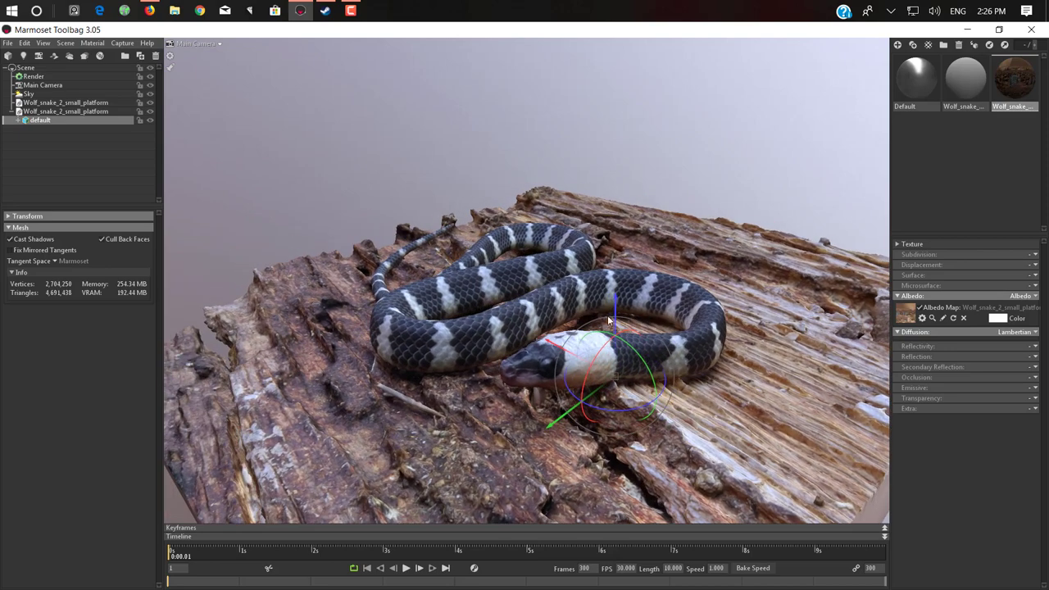
click(7, 42)
mouse_move(72, 129)
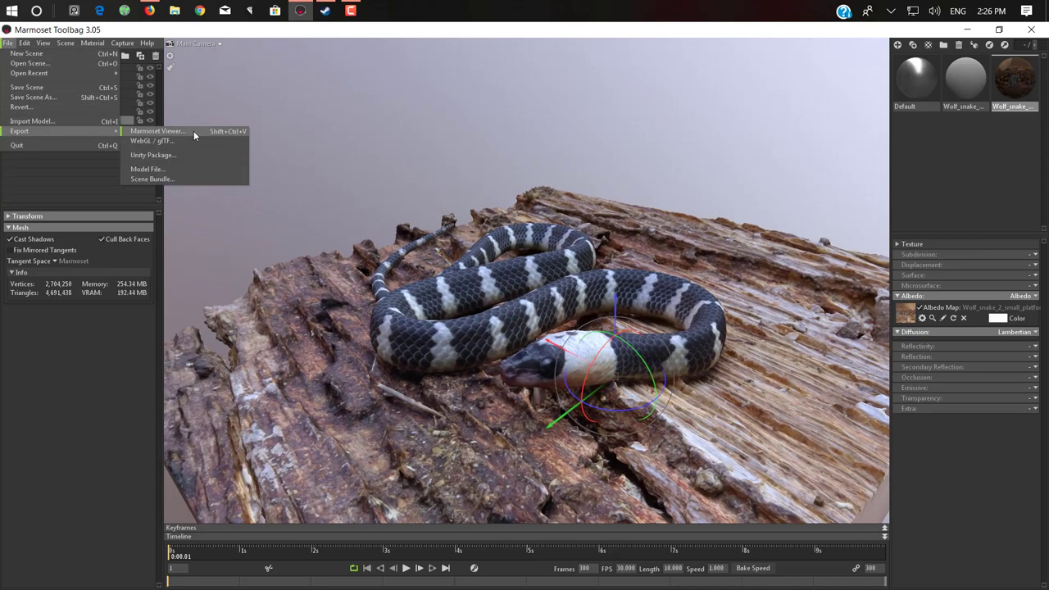
click(183, 133)
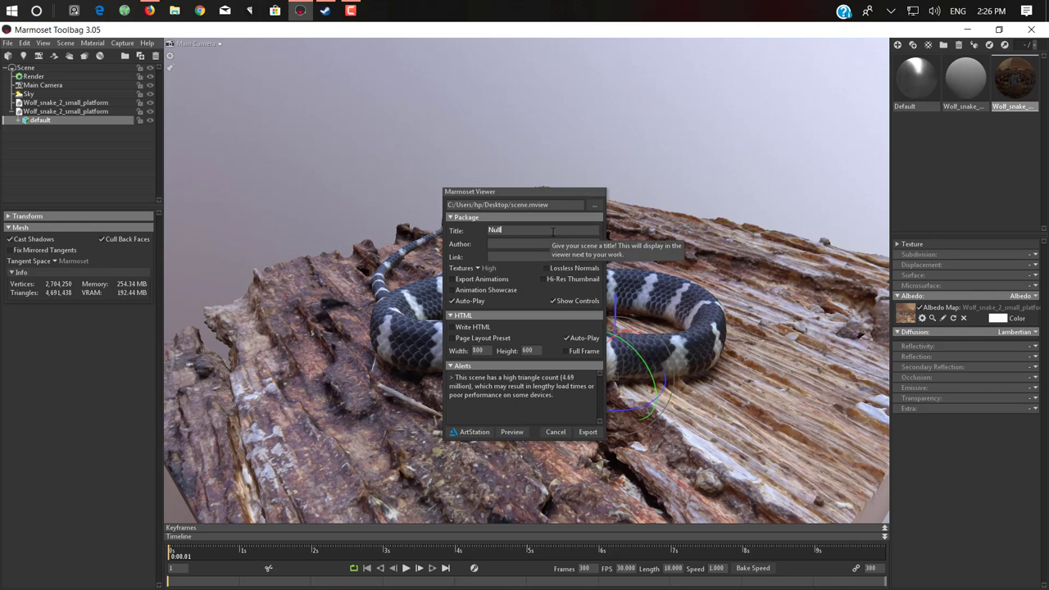
key(ctrl+a)
text(Sn)
key(Tab)
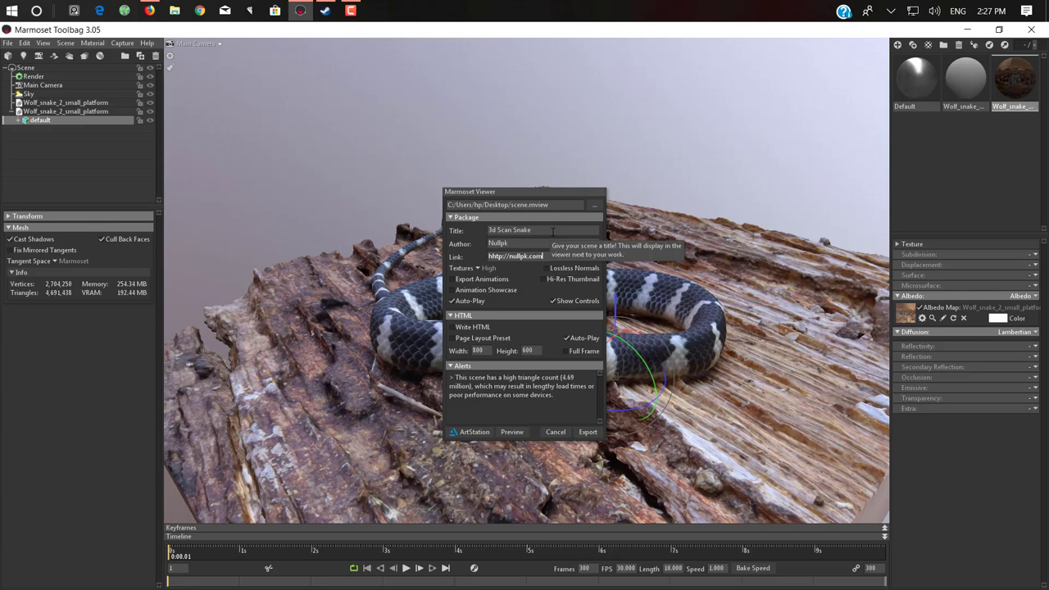
Spin the Godzilla model in the browser, then return to the export settings
click(150, 10)
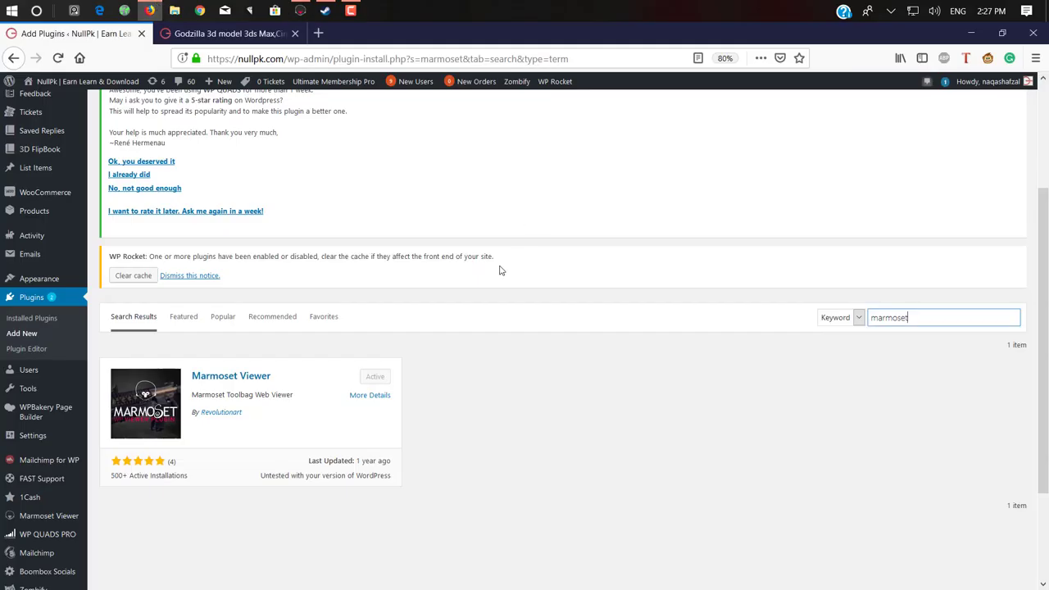
click(190, 34)
drag(524, 352, 384, 465)
click(74, 33)
click(151, 10)
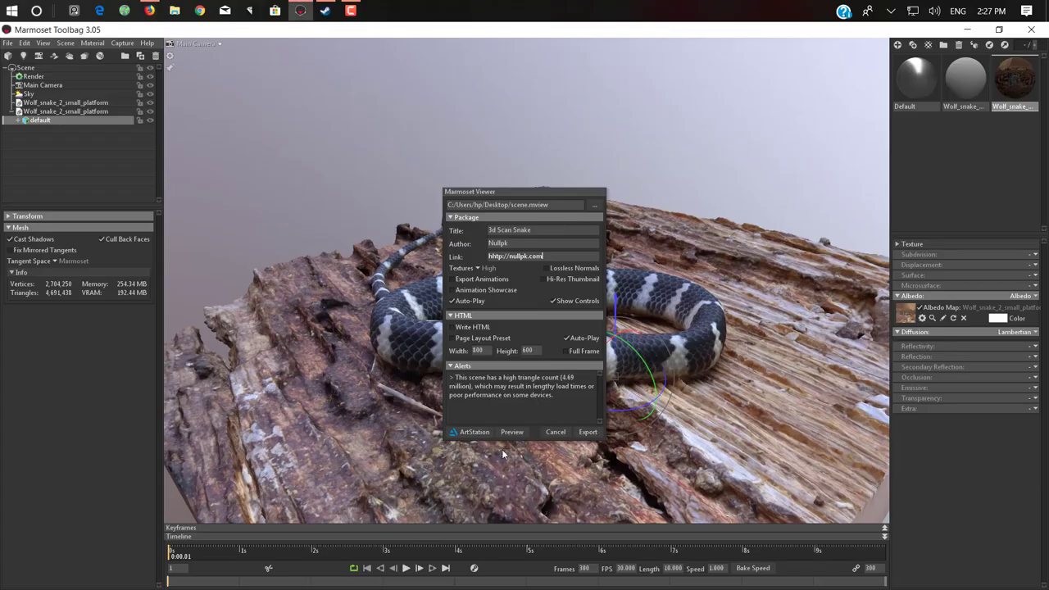
Export the scene as scene.mview and reopen the Godzilla post in Firefox
click(588, 432)
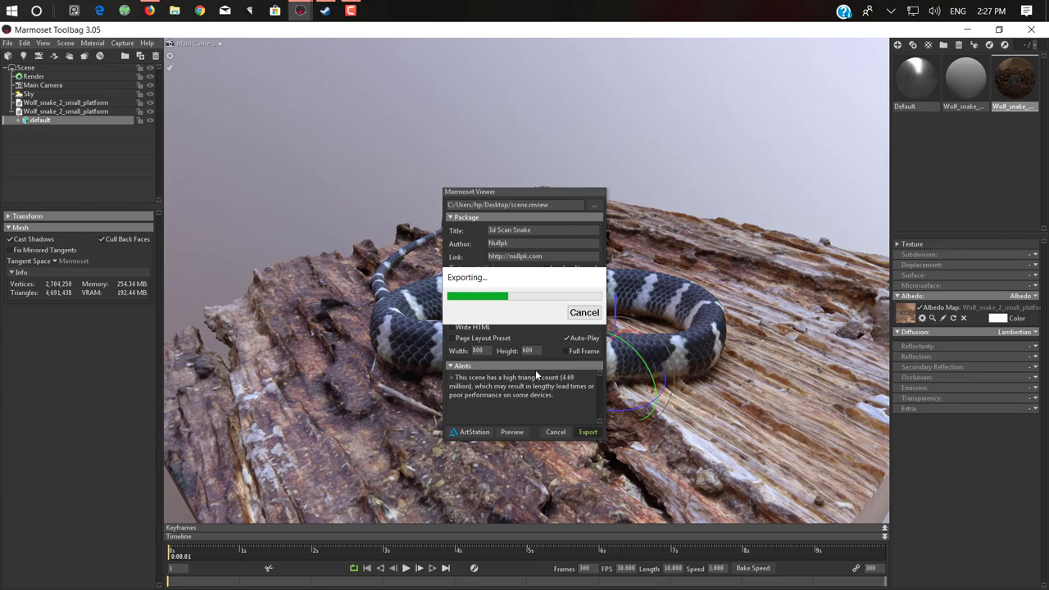
click(160, 4)
click(225, 33)
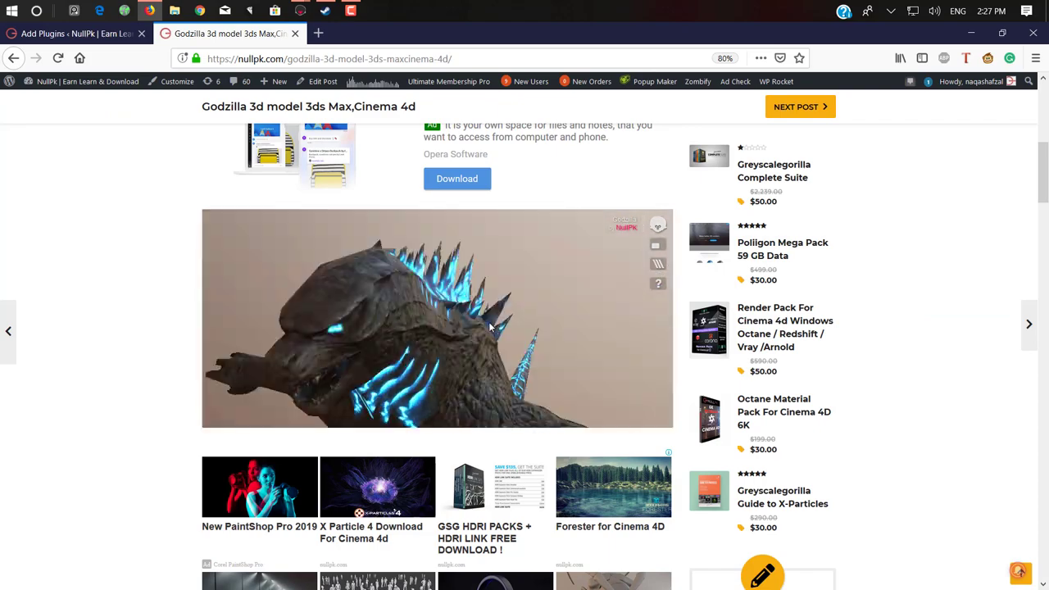
Show the Godzilla model full screen in the post's viewer
click(656, 248)
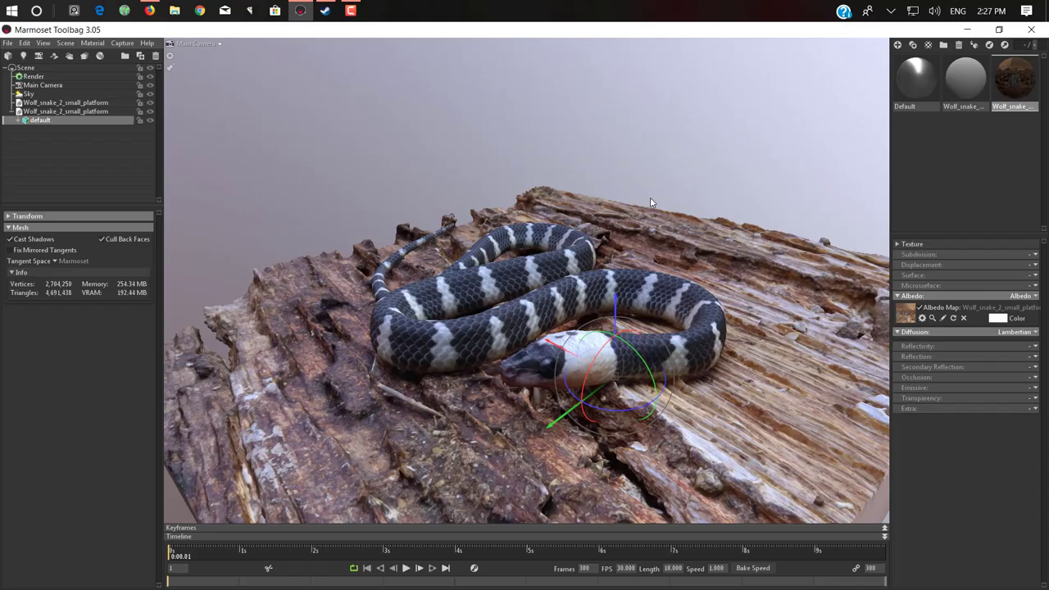
Open File Explorer and browse Work > 3dmodels into the wolf snake model's New folder
key(super+e)
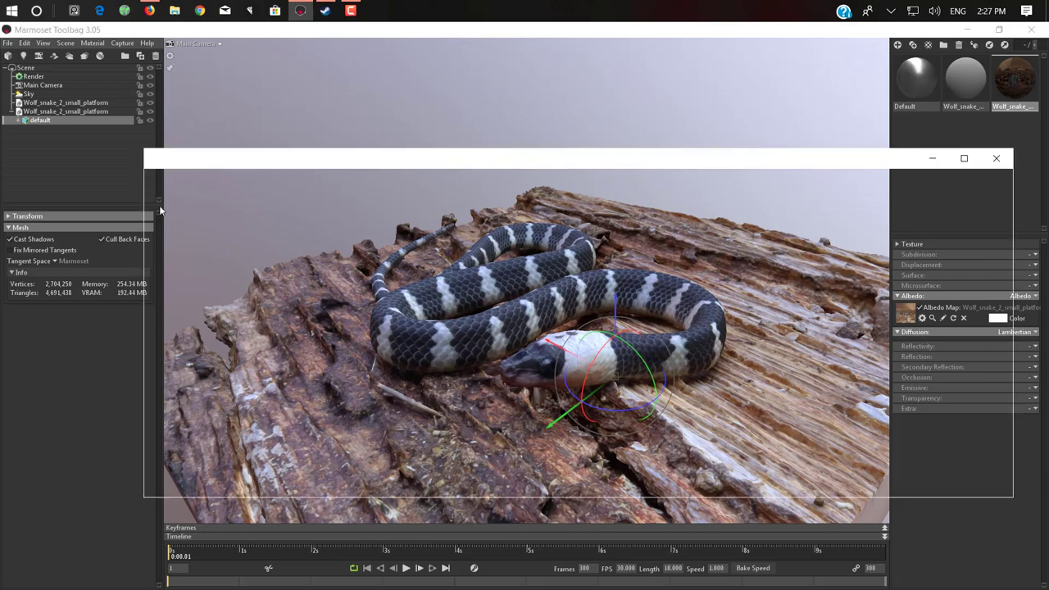
click(209, 404)
key(Return)
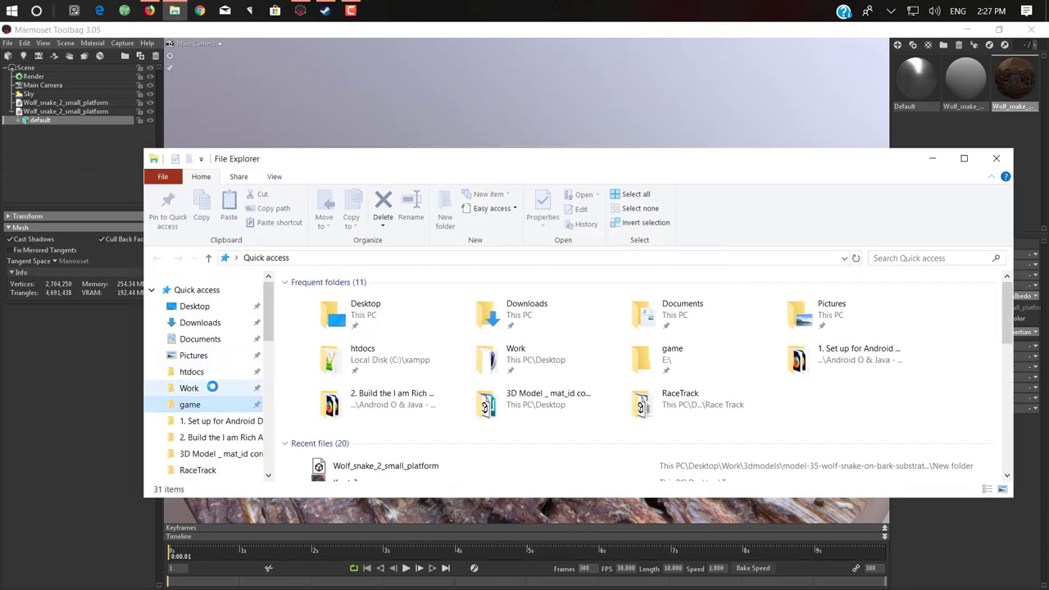
click(221, 388)
double_click(375, 336)
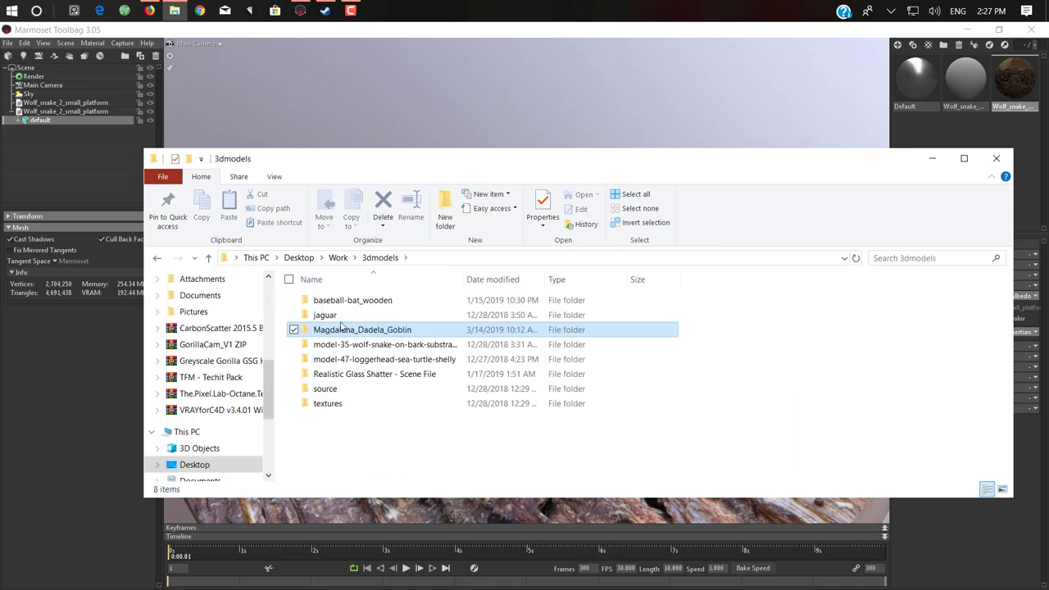
click(377, 331)
double_click(354, 345)
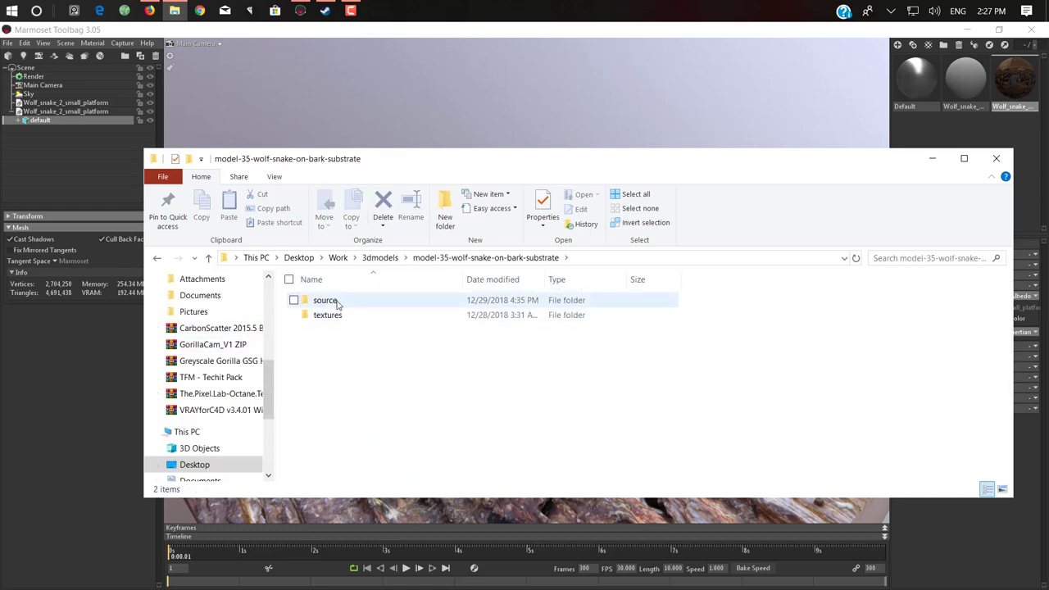
double_click(328, 302)
double_click(330, 301)
click(337, 305)
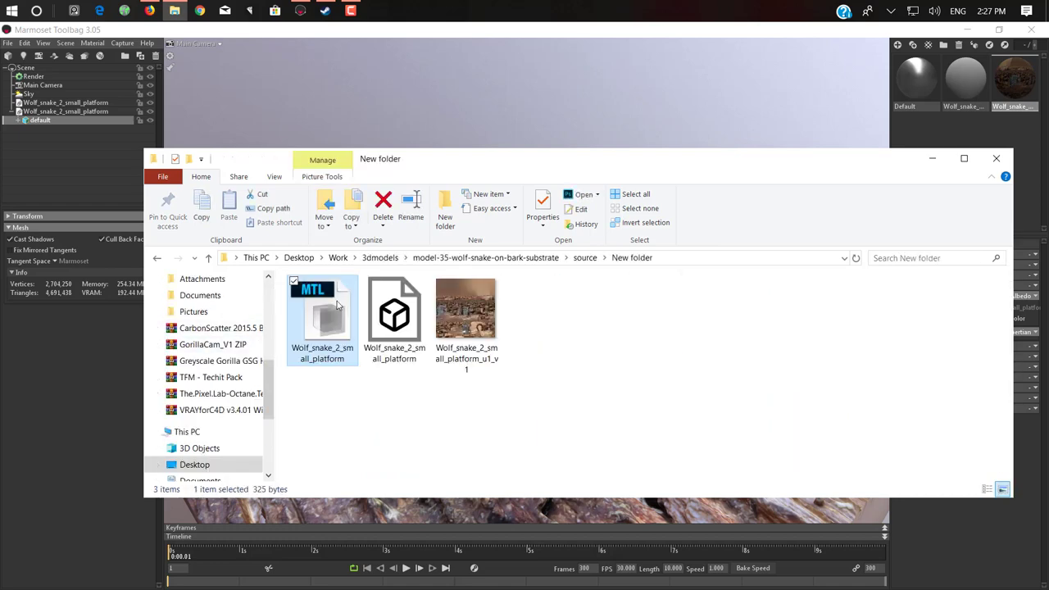
click(490, 385)
Open the exported scene.mview from the Desktop in Marmoset Viewer
scroll(245, 345, up, 5)
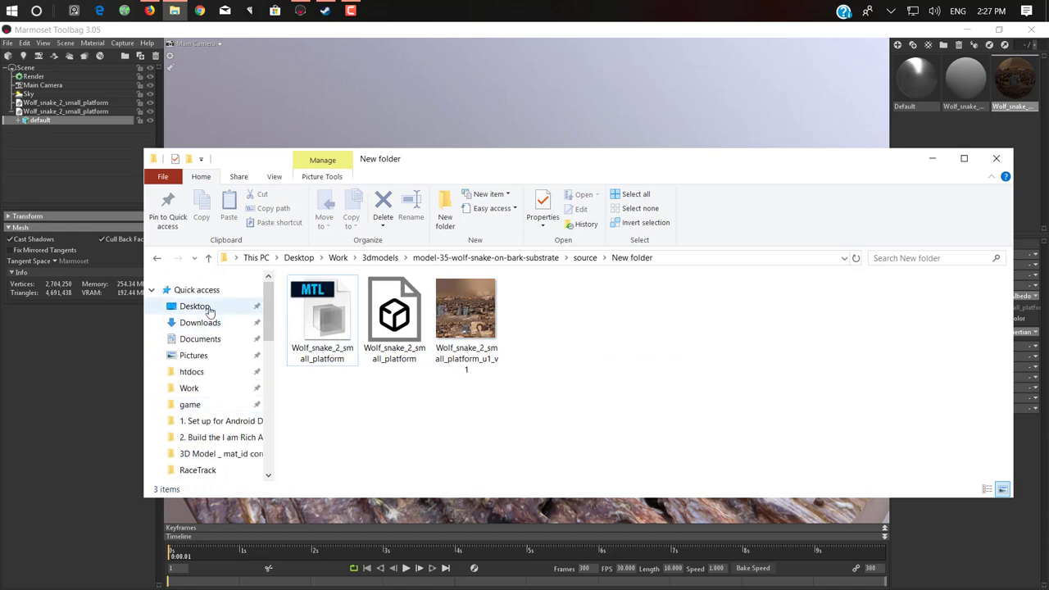
click(208, 309)
scroll(427, 360, down, 5)
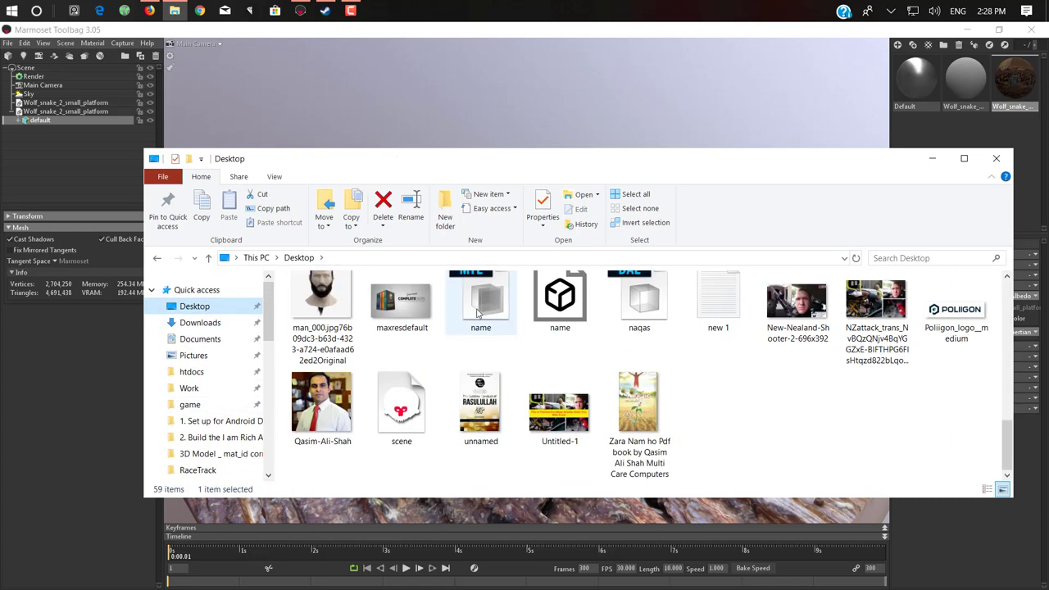
click(404, 411)
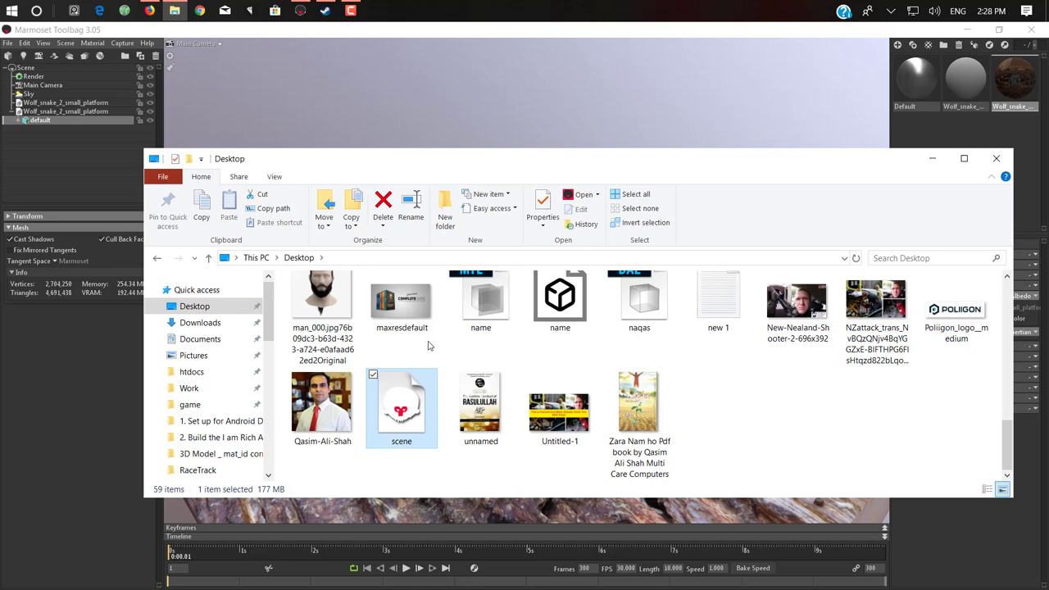
key(Return)
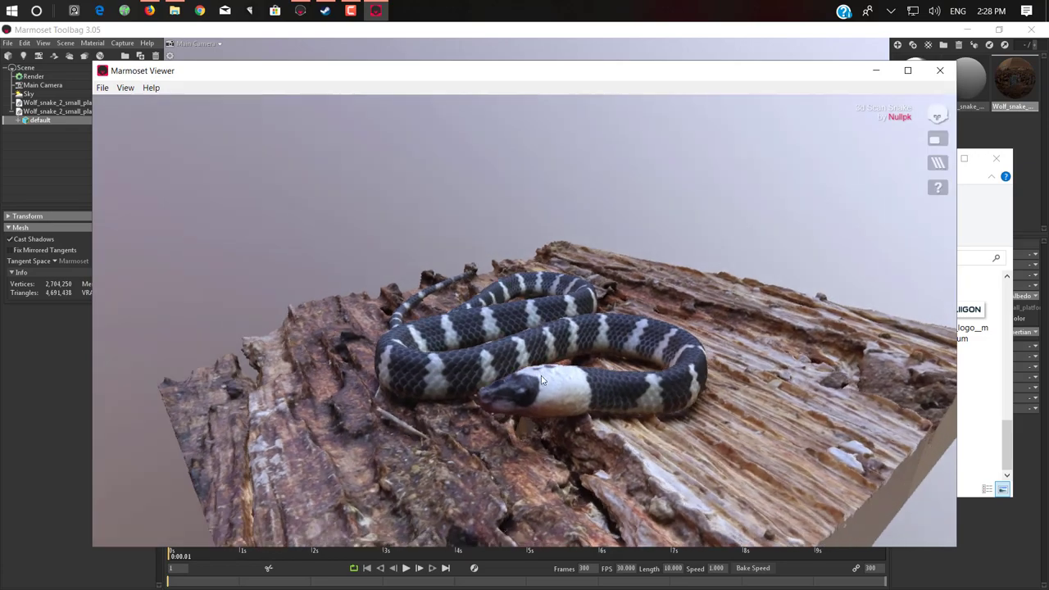
Orbit the exported 3d Scan Snake scene in Marmoset Viewer, then close the viewer
drag(541, 380, 680, 328)
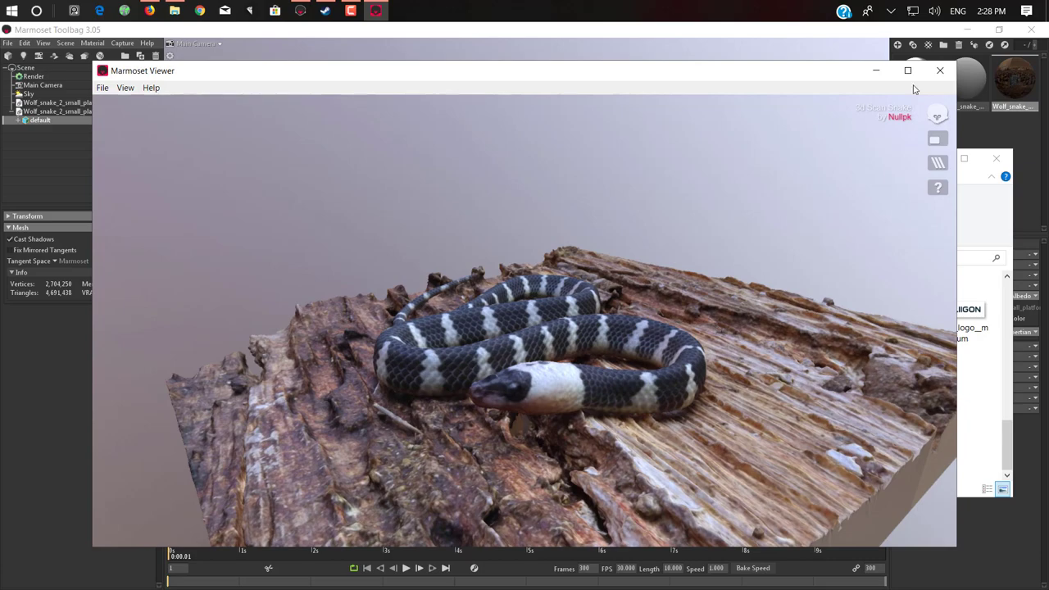
click(942, 69)
Close File Explorer and return to Firefox's WordPress Add Plugins page, scrolled to the top
click(994, 157)
key(alt+Tab)
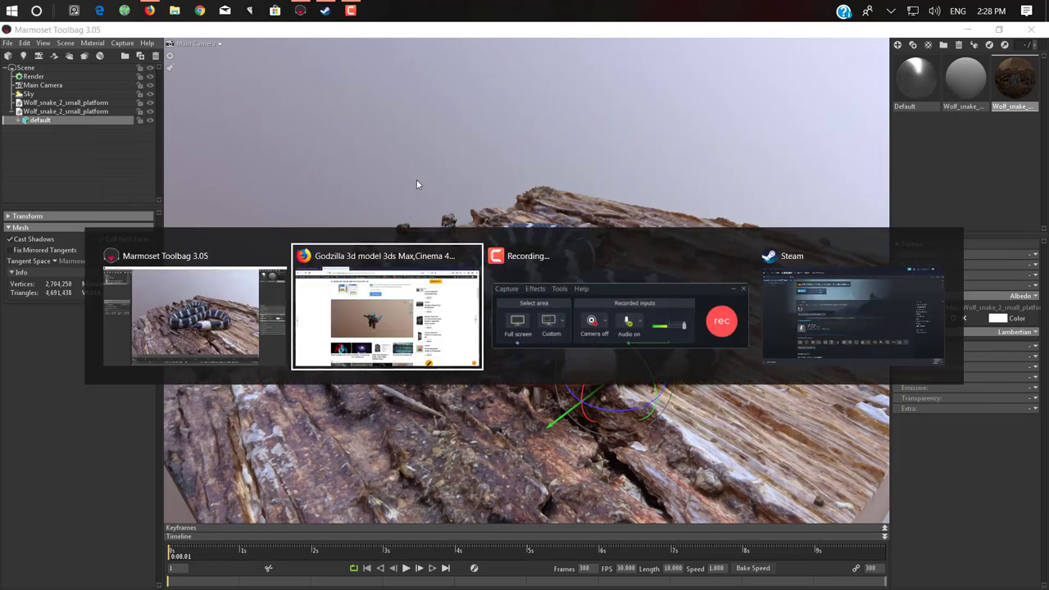
click(132, 33)
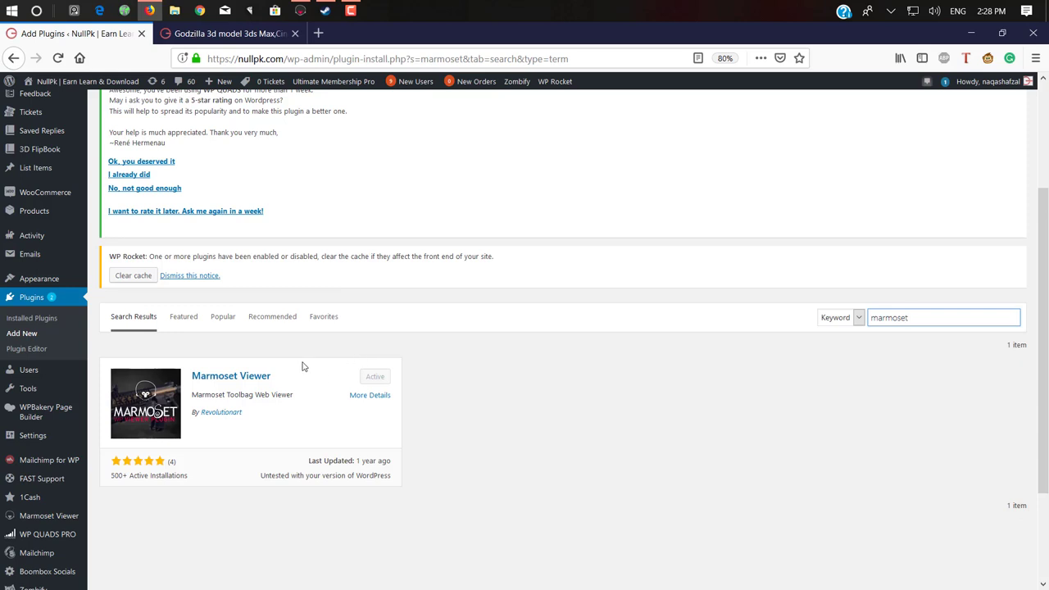
scroll(399, 278, up, 4)
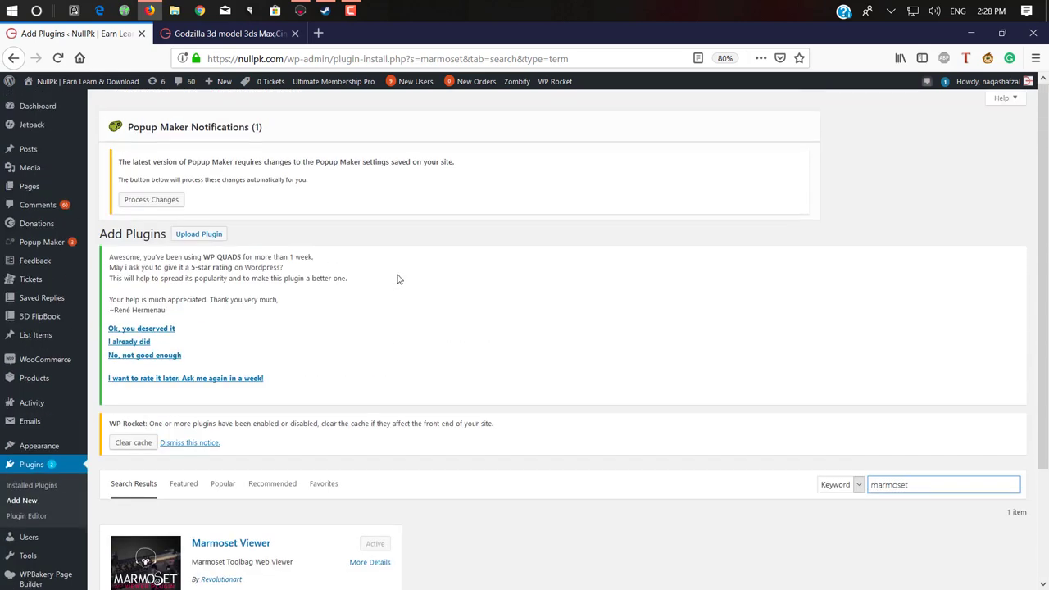
mouse_move(33, 155)
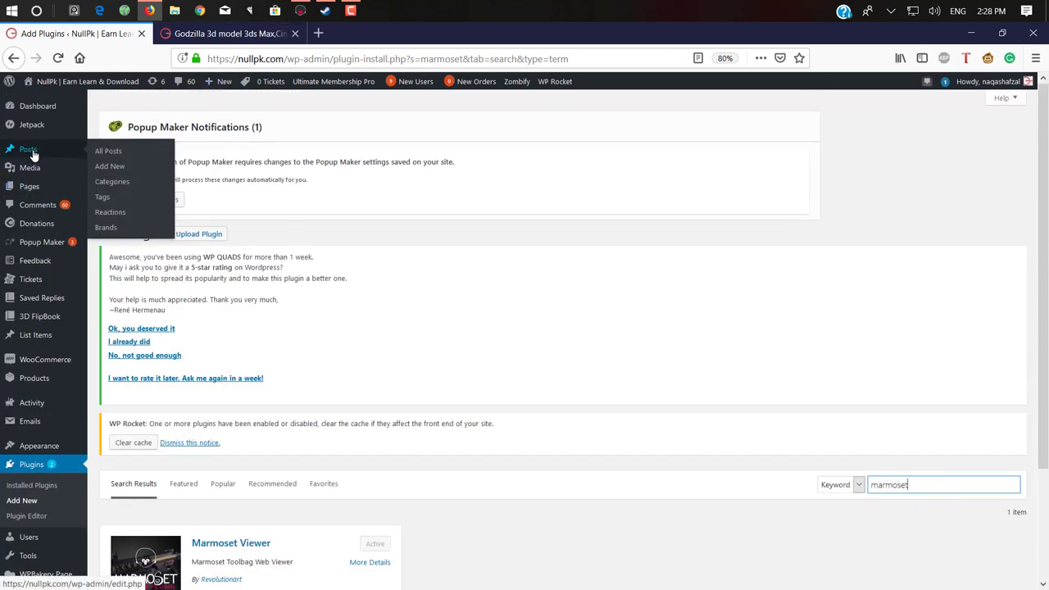
mouse_move(49, 195)
Start a new post via Posts > Add New and bring up the Add Marmoset Viewer dialog
click(118, 172)
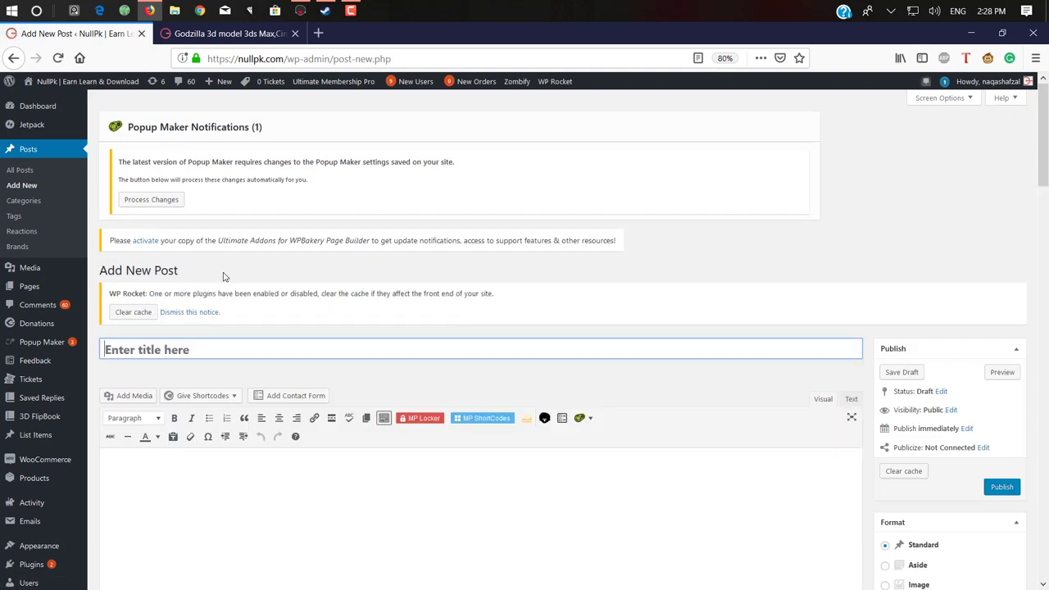
scroll(227, 277, down, 3)
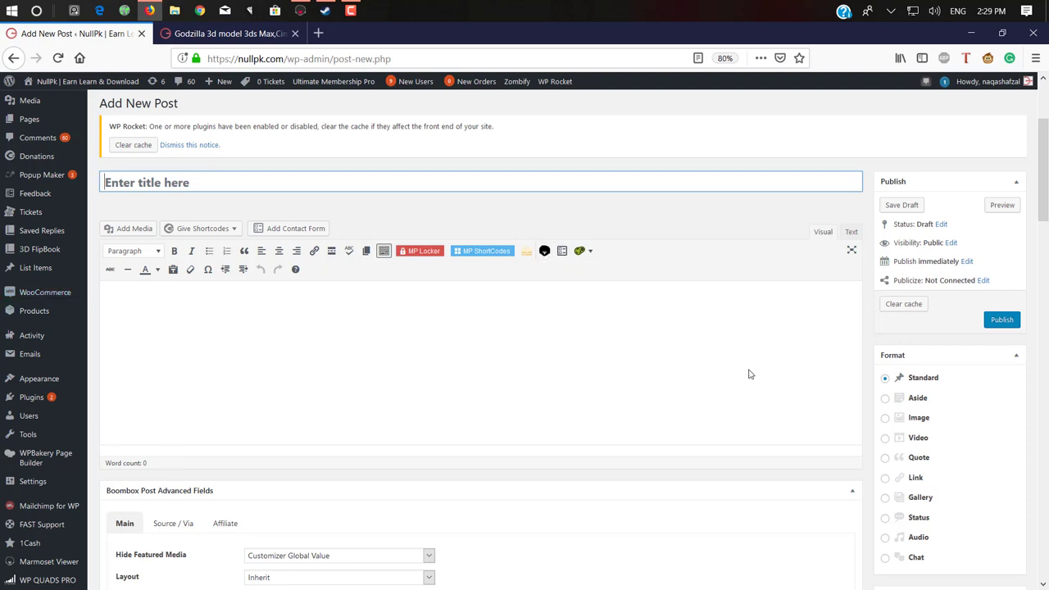
click(545, 251)
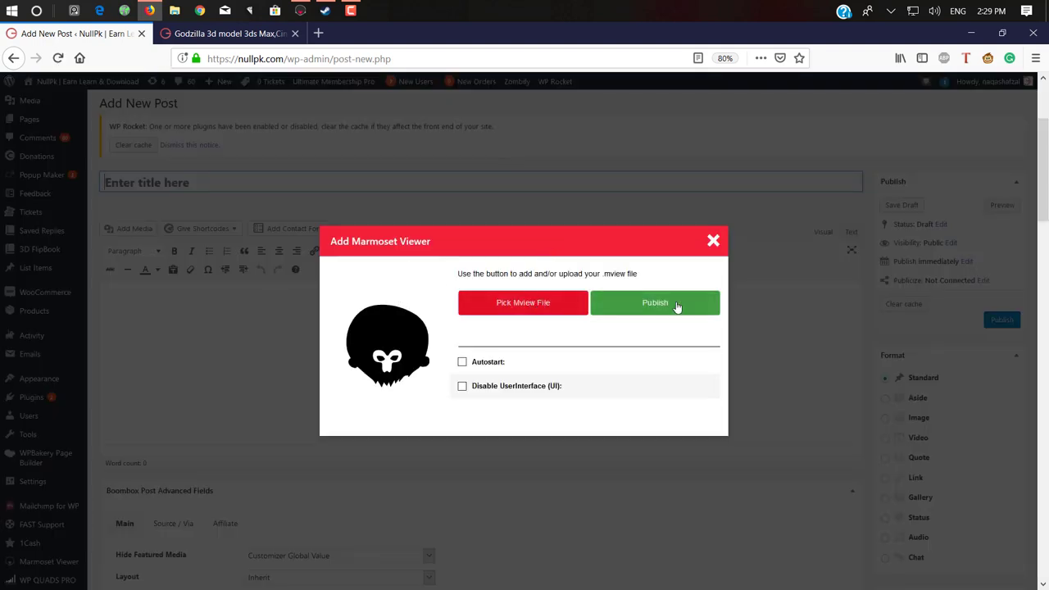
View the Pick Mview File upload options, close both dialogs, and switch to the Godzilla post tab
click(531, 304)
click(47, 128)
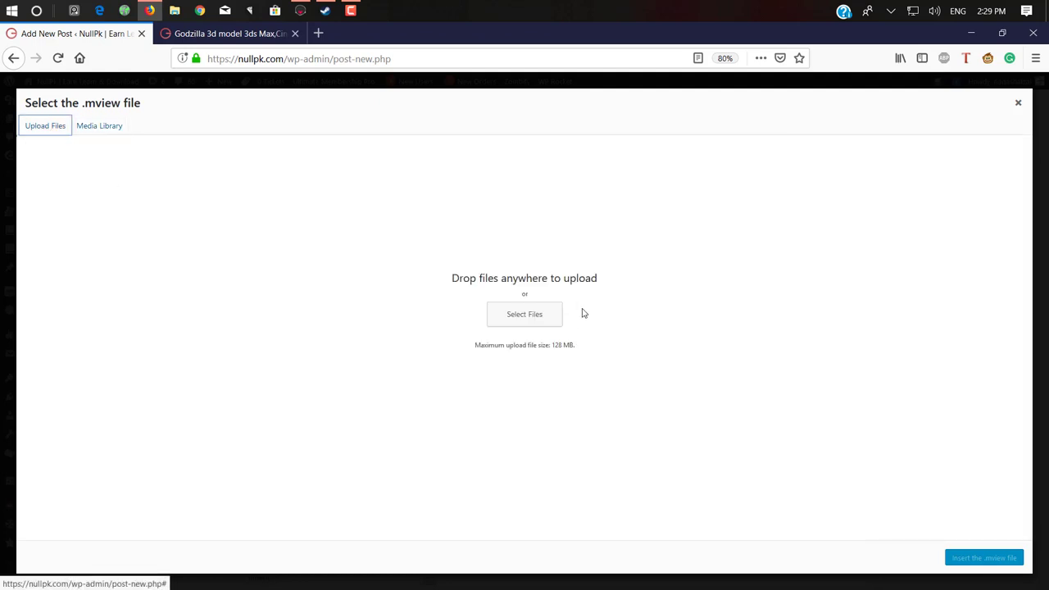
click(1018, 105)
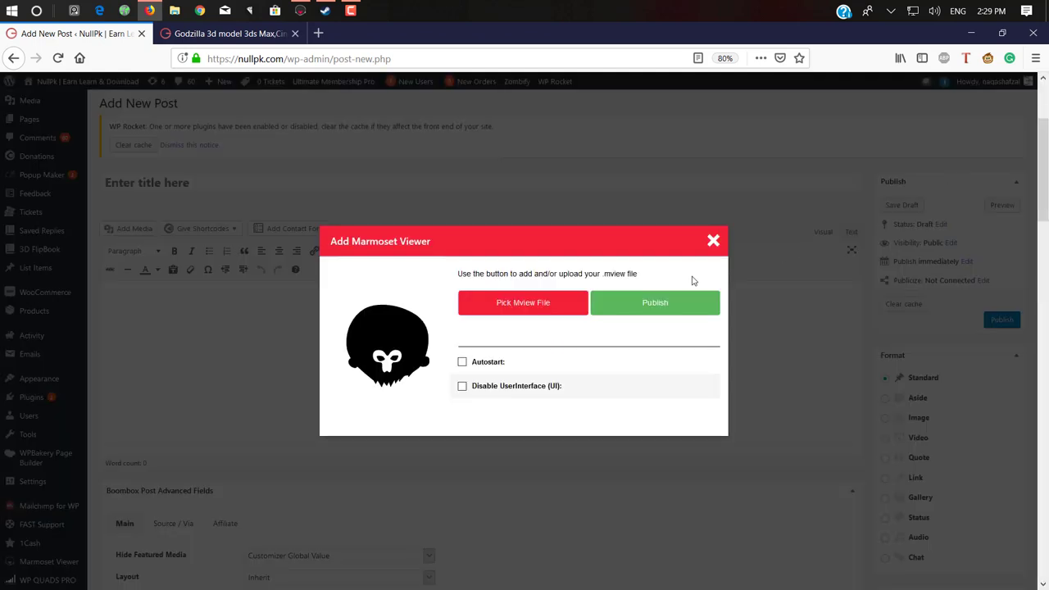
click(712, 240)
click(197, 37)
drag(463, 265, 365, 215)
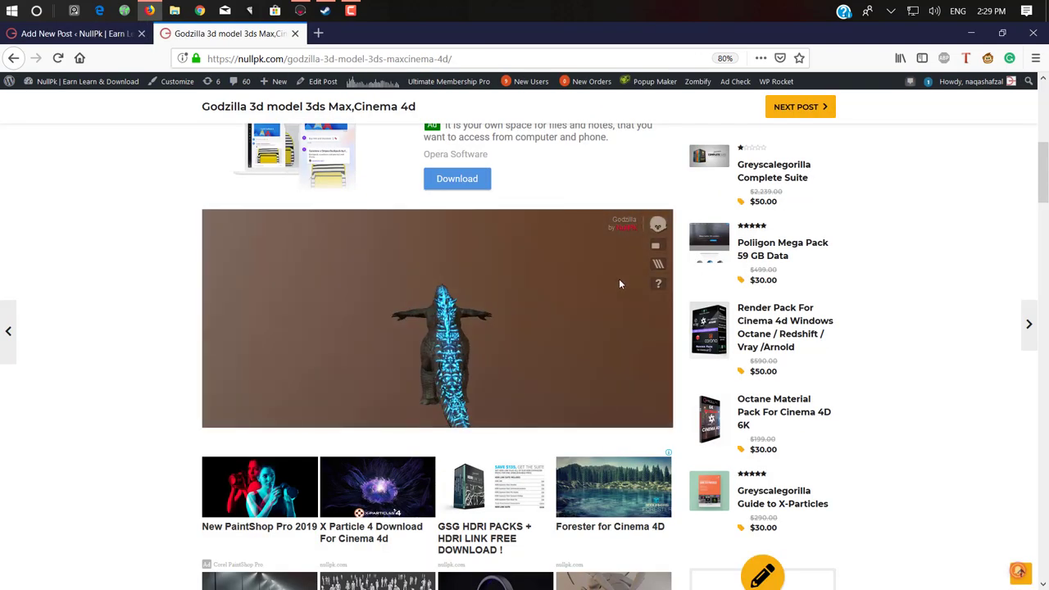
drag(565, 361, 519, 352)
drag(436, 354, 549, 381)
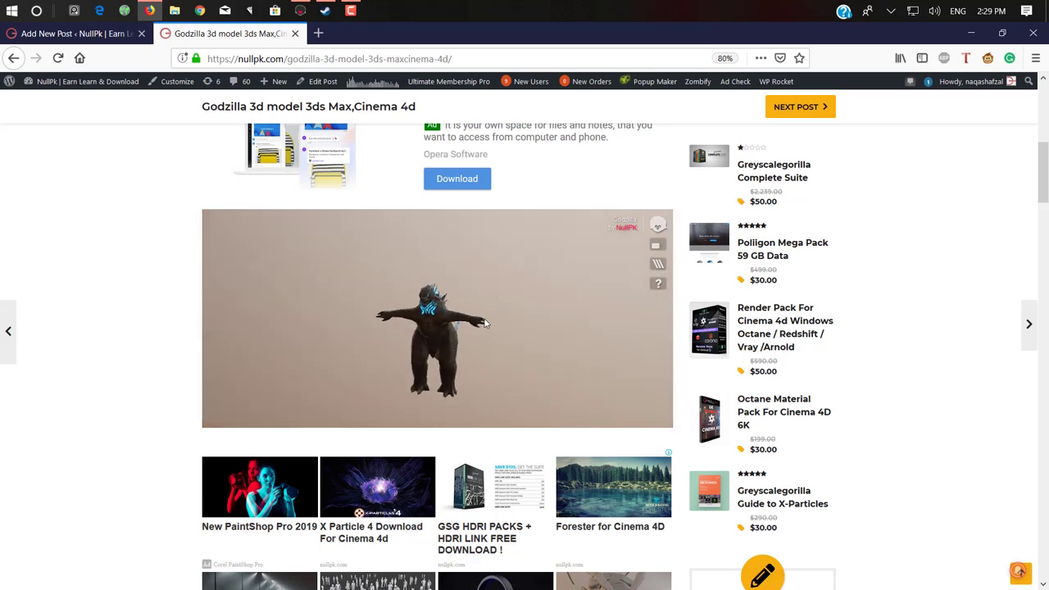
scroll(69, 302, down, 2)
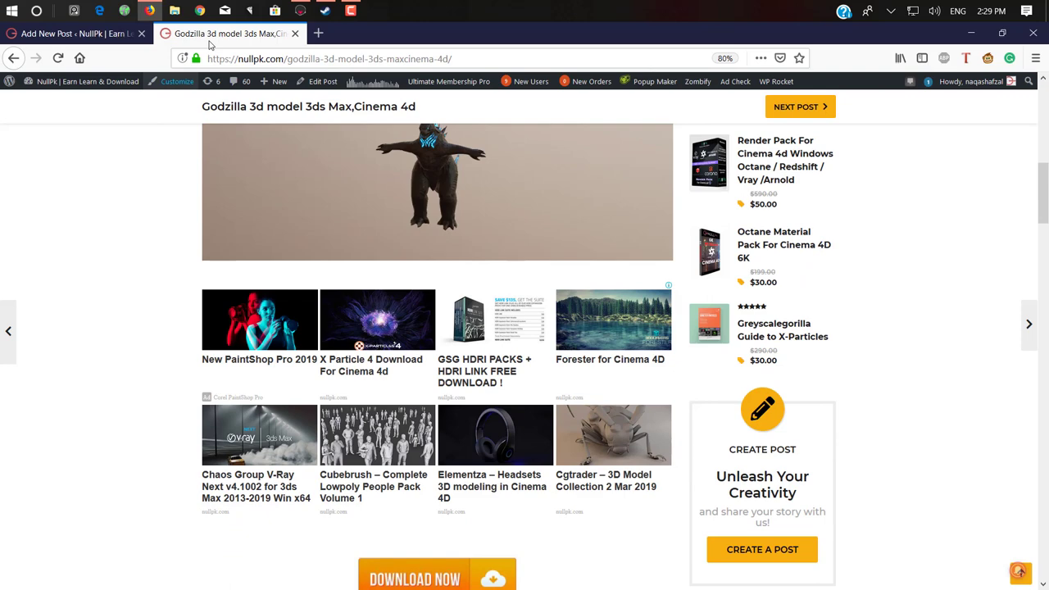
click(351, 10)
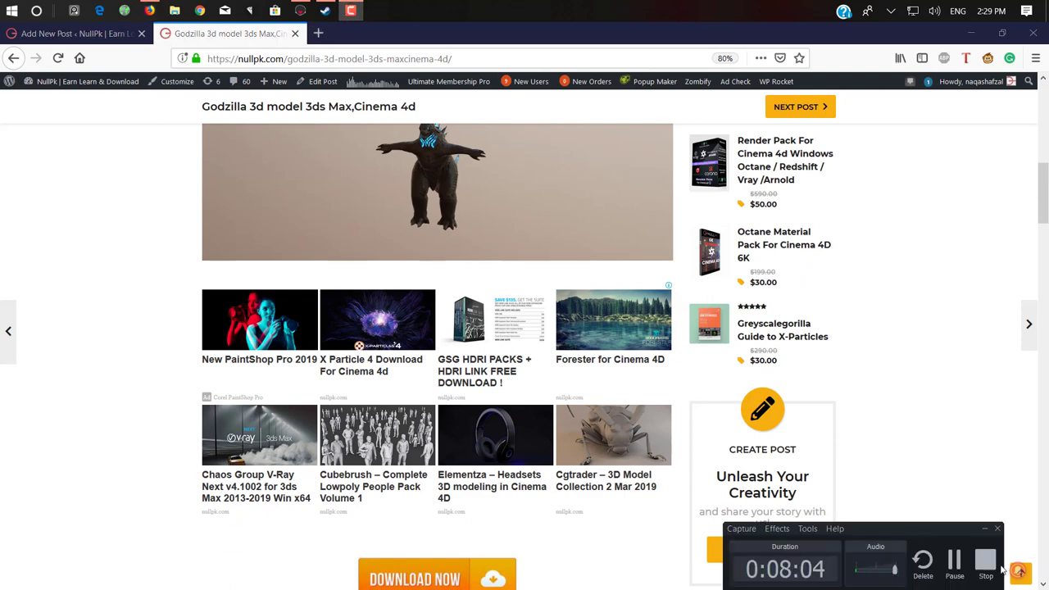